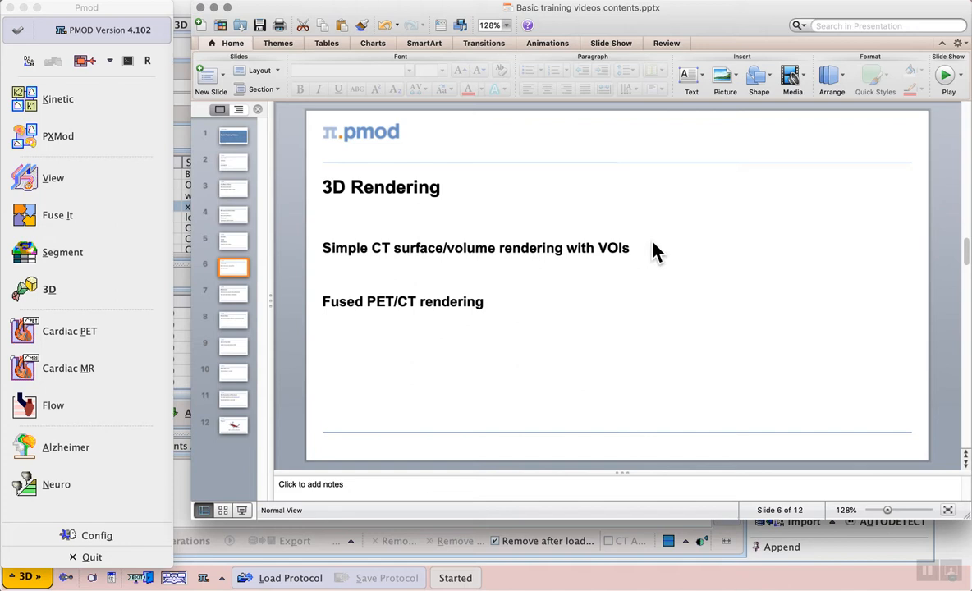
- Start PMOD's 3D tool and load the CT WB [CROP] [MASKED] series of mouse_6 from the BrukerPCI database
left_click(49, 289)
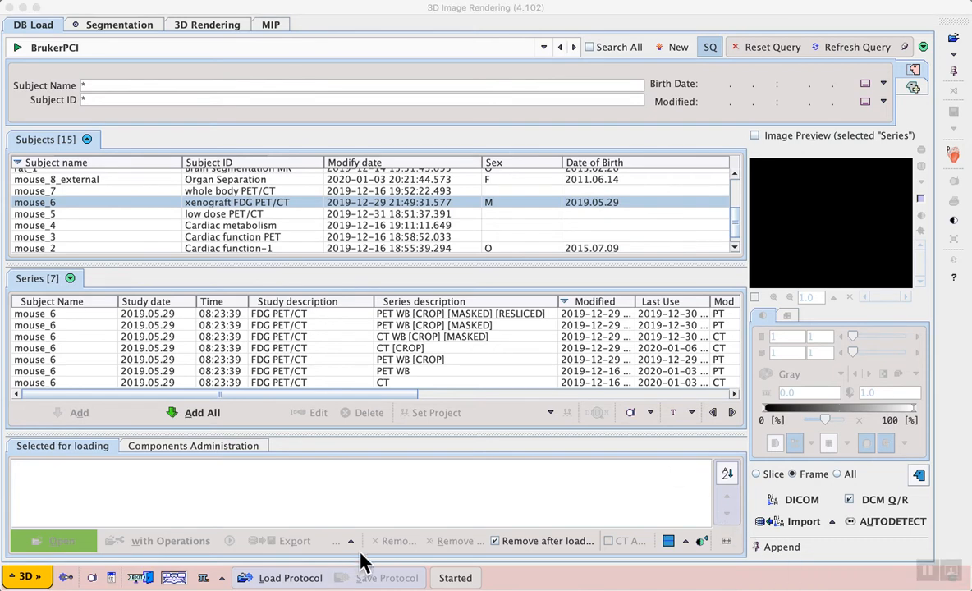
left_click(454, 338)
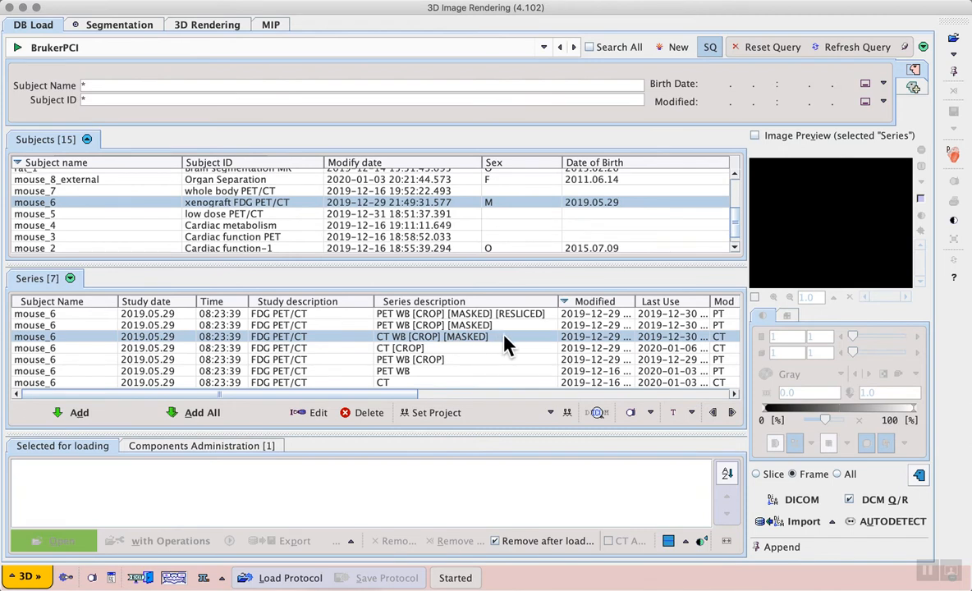
left_click(76, 415)
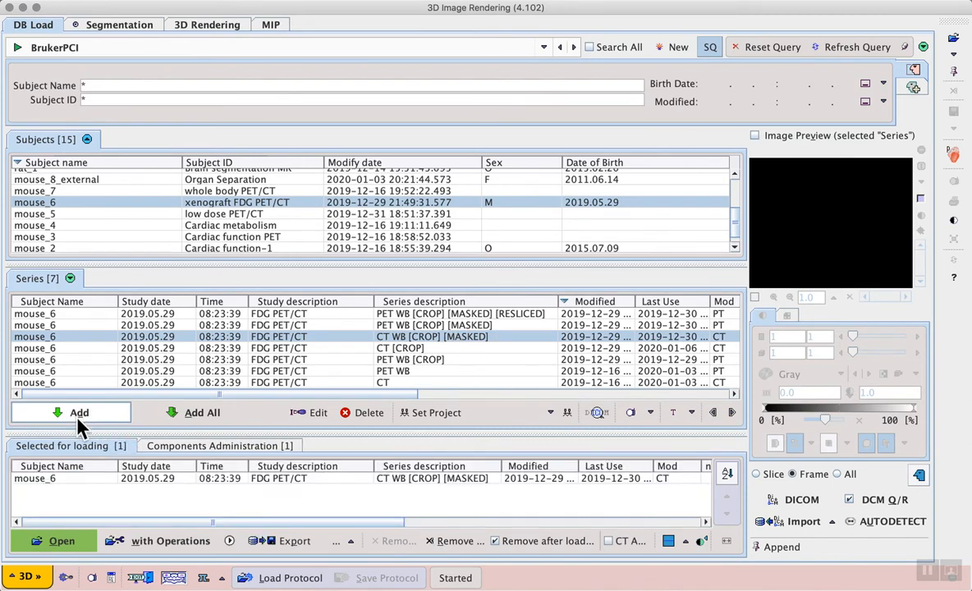
left_click(71, 540)
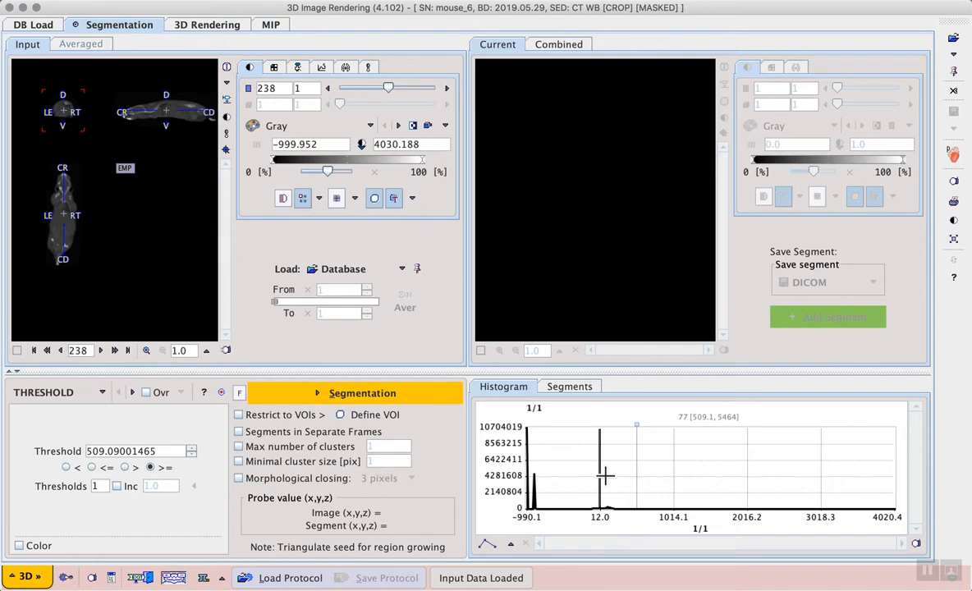
left_click(926, 570)
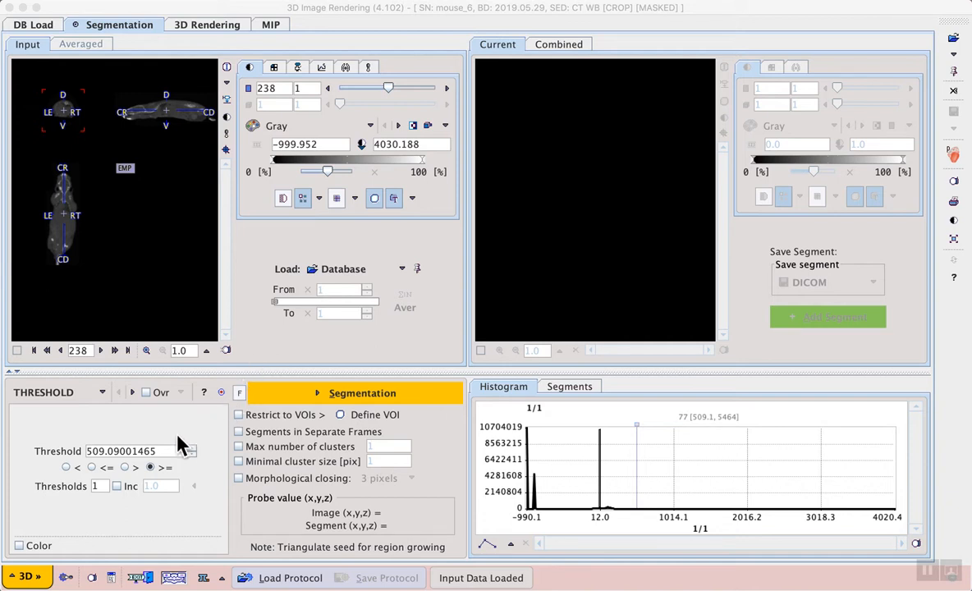
- Segment the loaded CT image by thresholding at values greater than or equal to 500
left_click(158, 450)
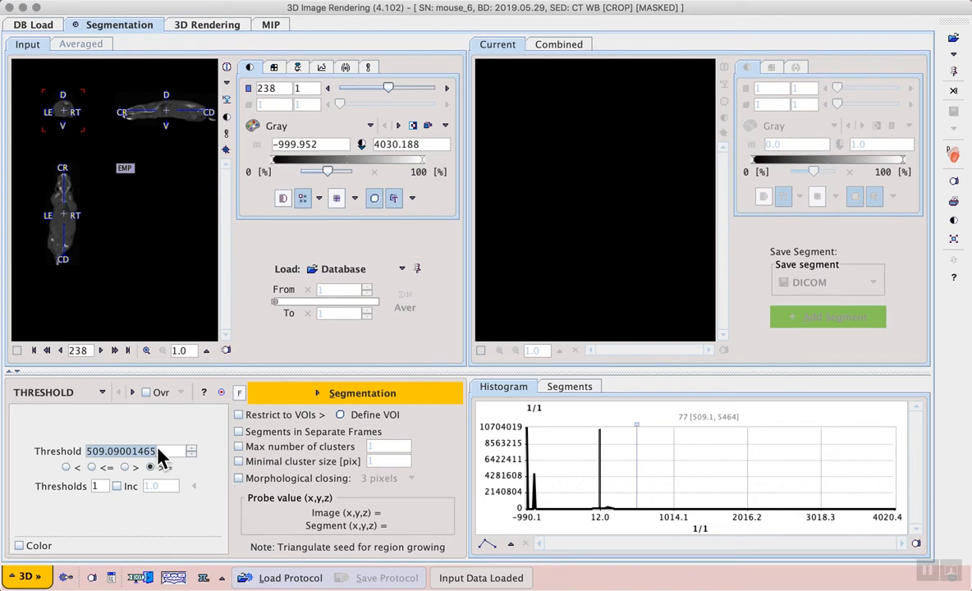
type("500")
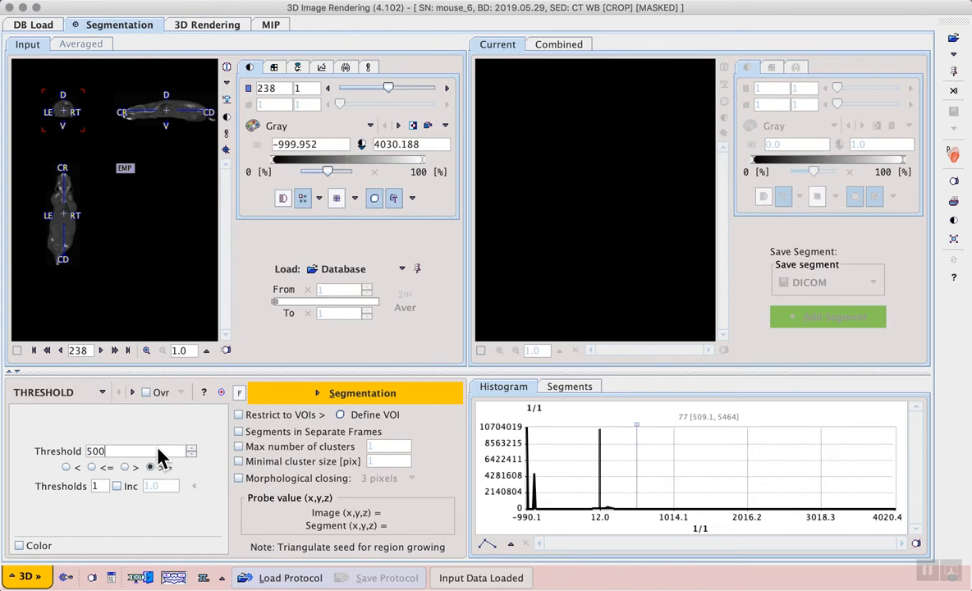
key("Return")
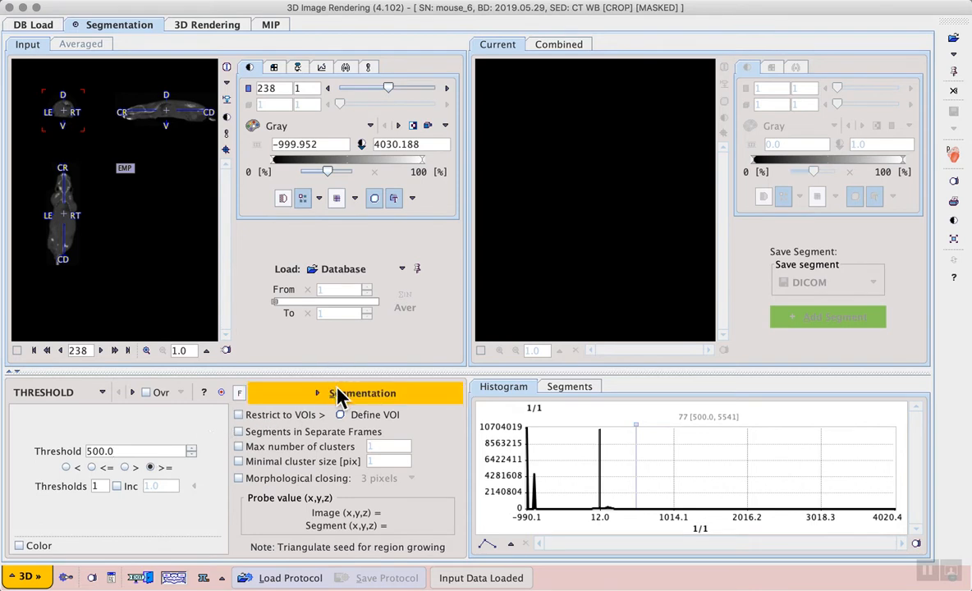
left_click(421, 400)
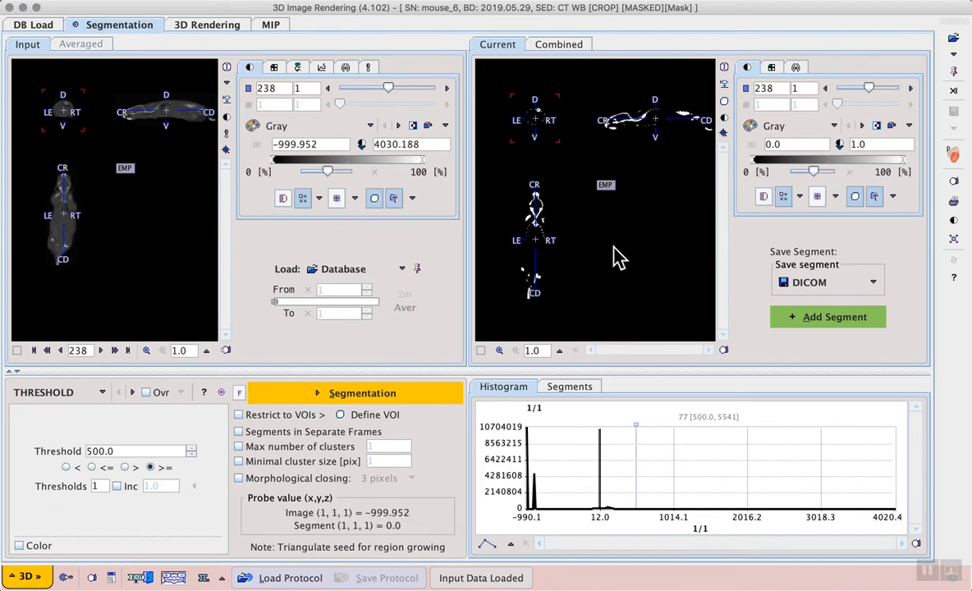
- Show a MIP in the empty quadrant of the segmentation preview and add the current result to the segments list
left_click(605, 185)
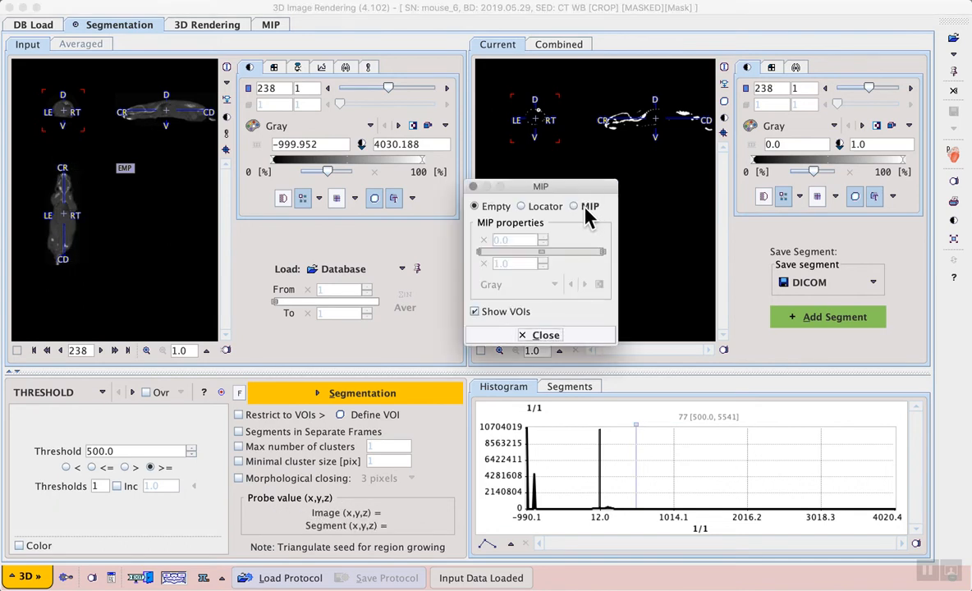
left_click(574, 206)
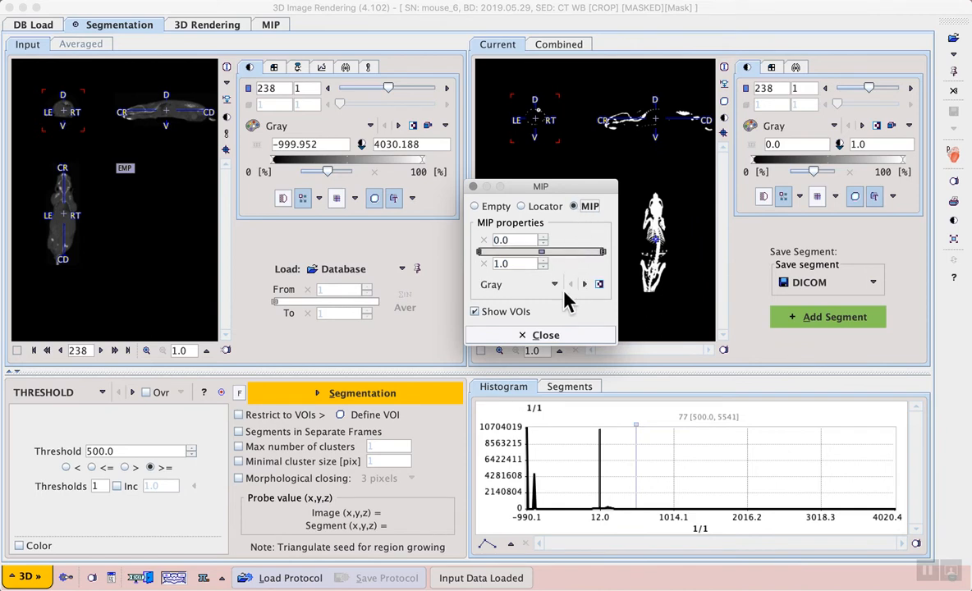
left_click(573, 337)
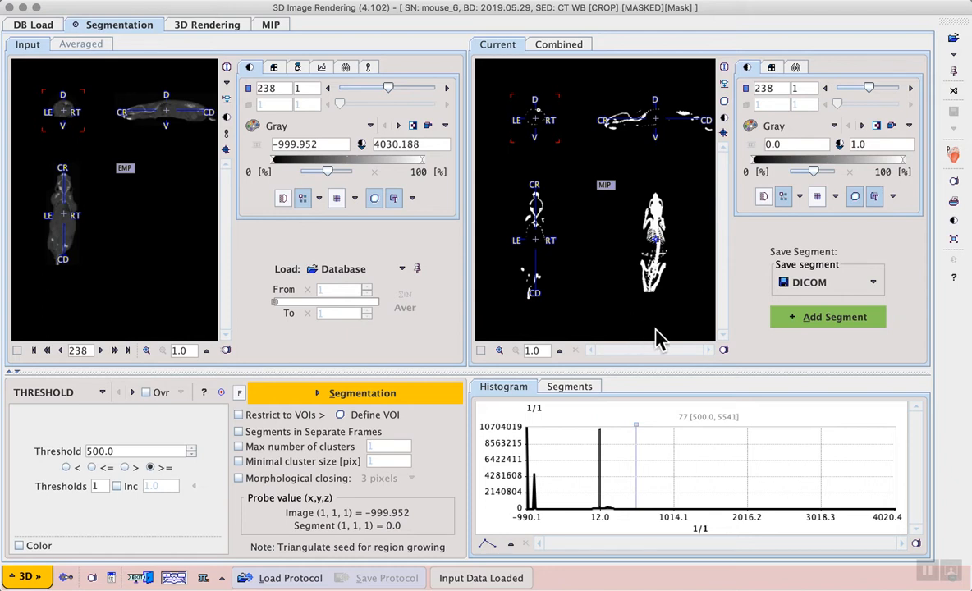
left_click(830, 320)
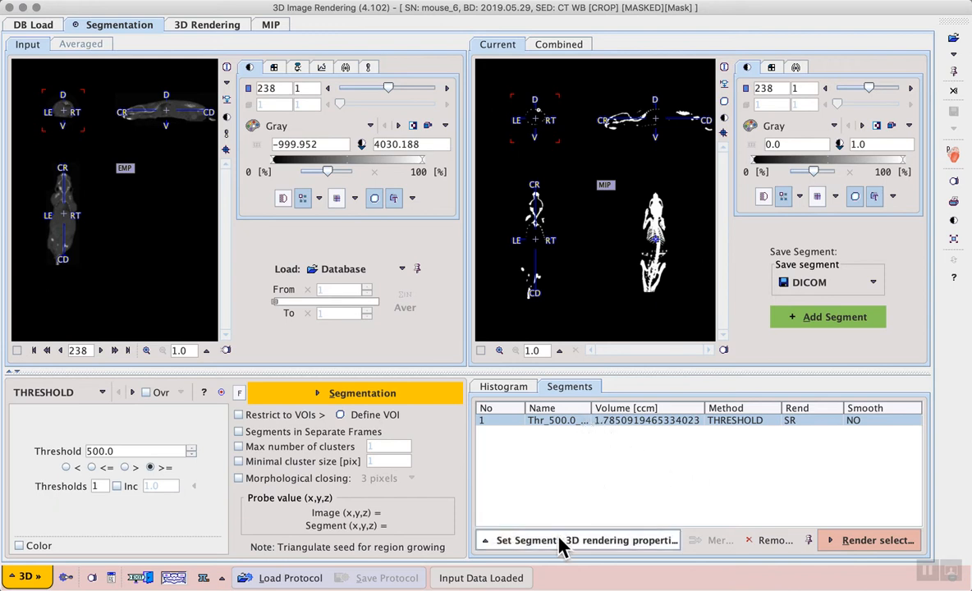
- Set the colour of the surface-rendered threshold segment to white (FFFFFF) in its 3D rendering properties
left_click(646, 549)
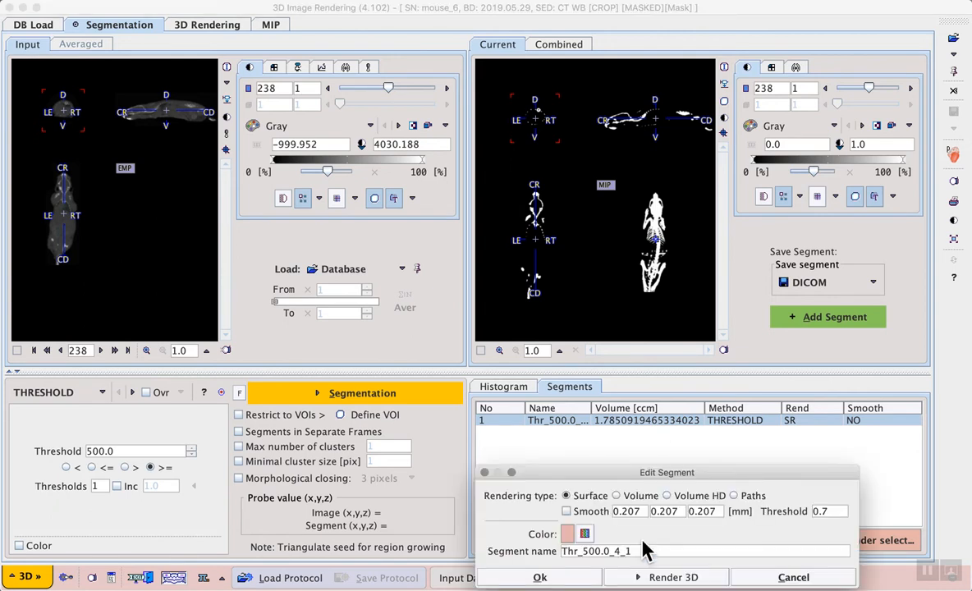
left_click_drag(632, 473, 639, 447)
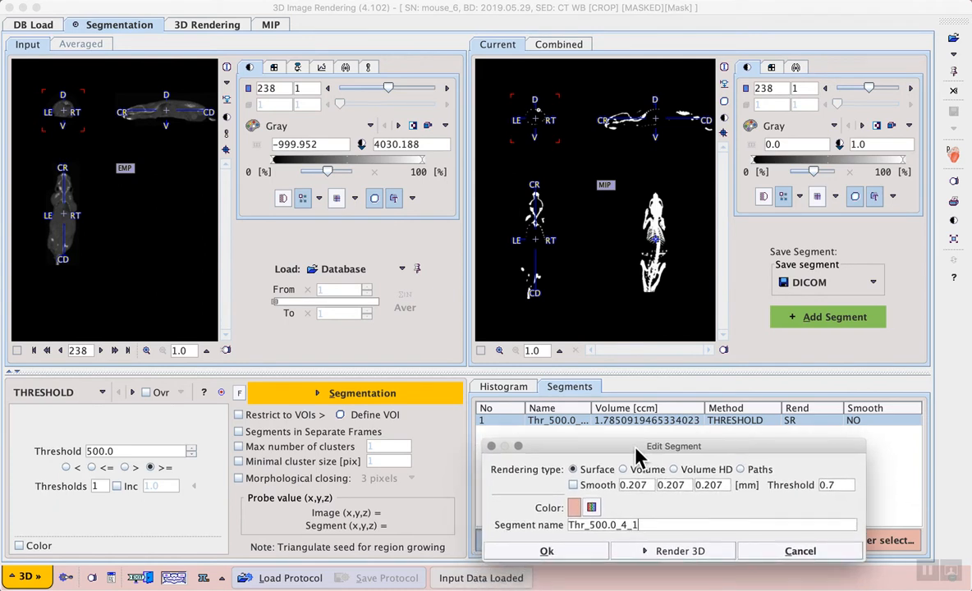
left_click(927, 570)
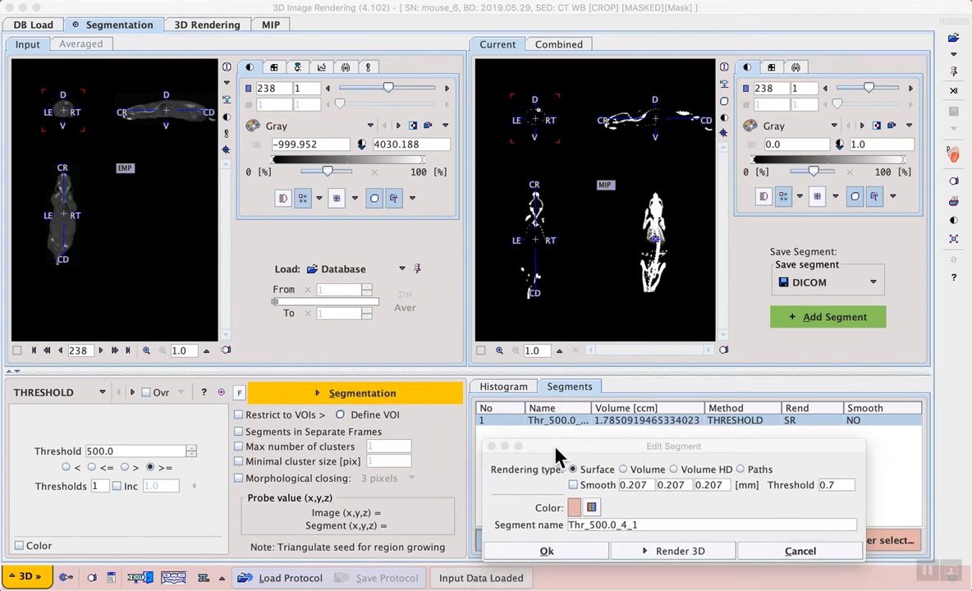
left_click(555, 456)
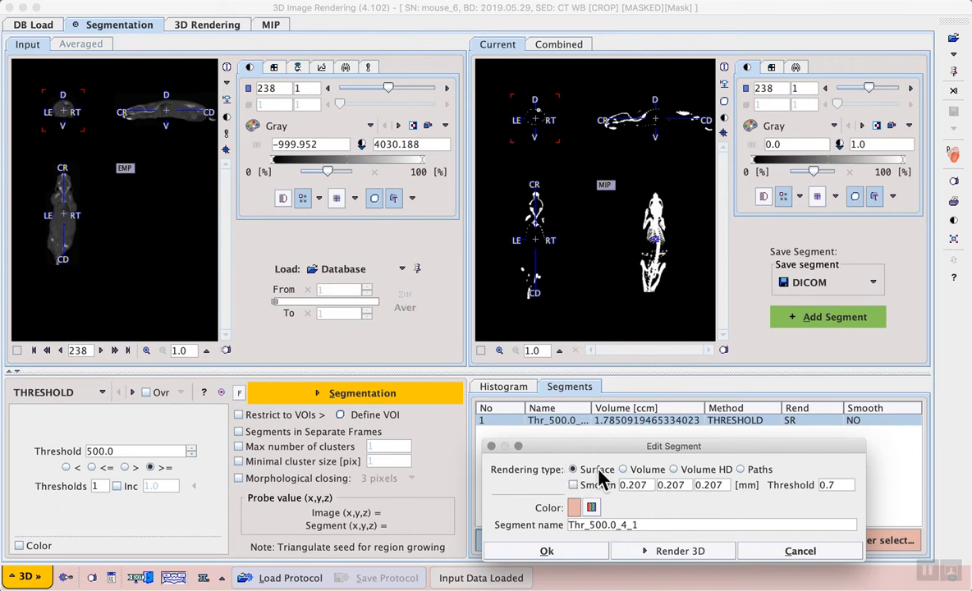
left_click(591, 507)
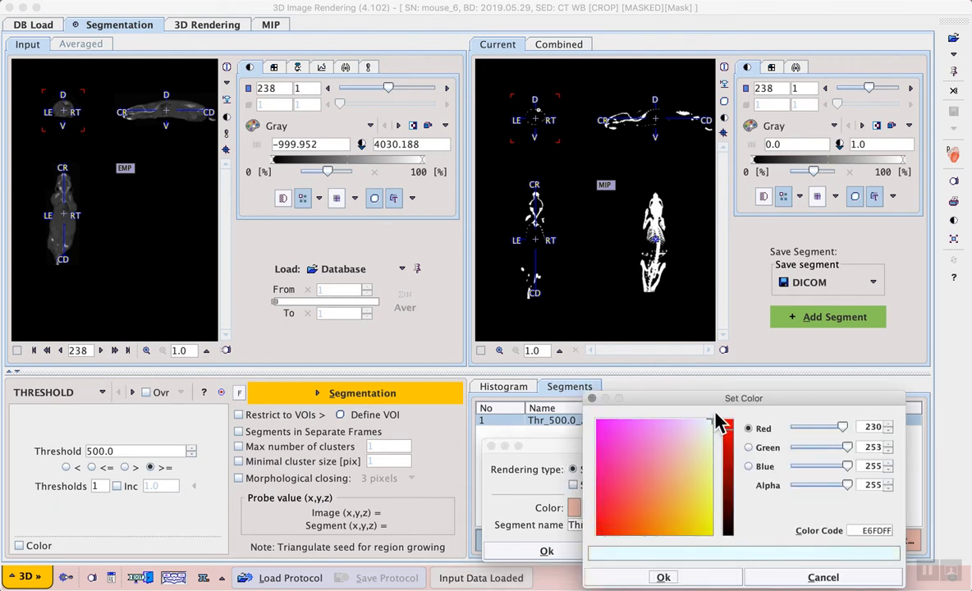
left_click_drag(841, 427, 857, 432)
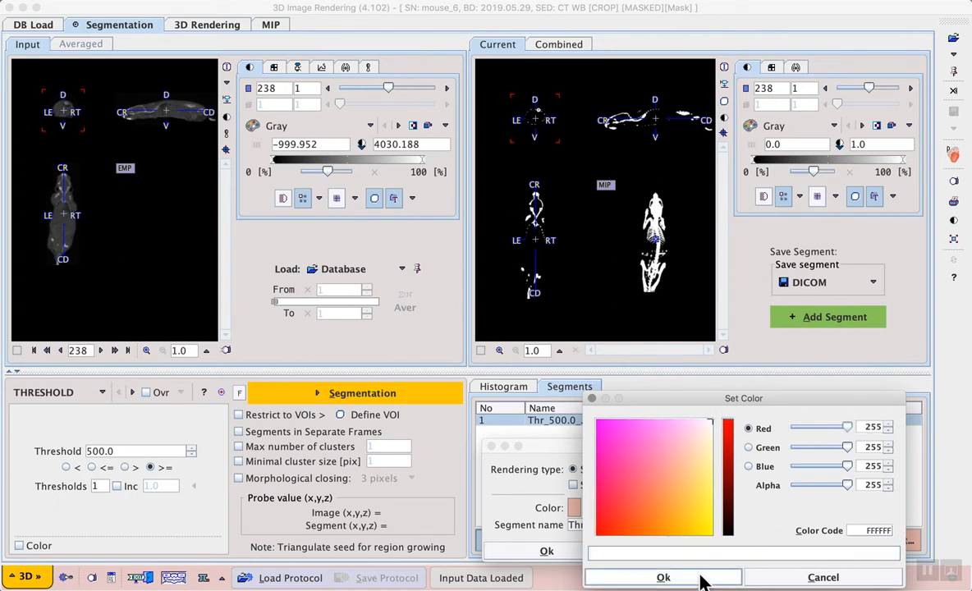
left_click(663, 577)
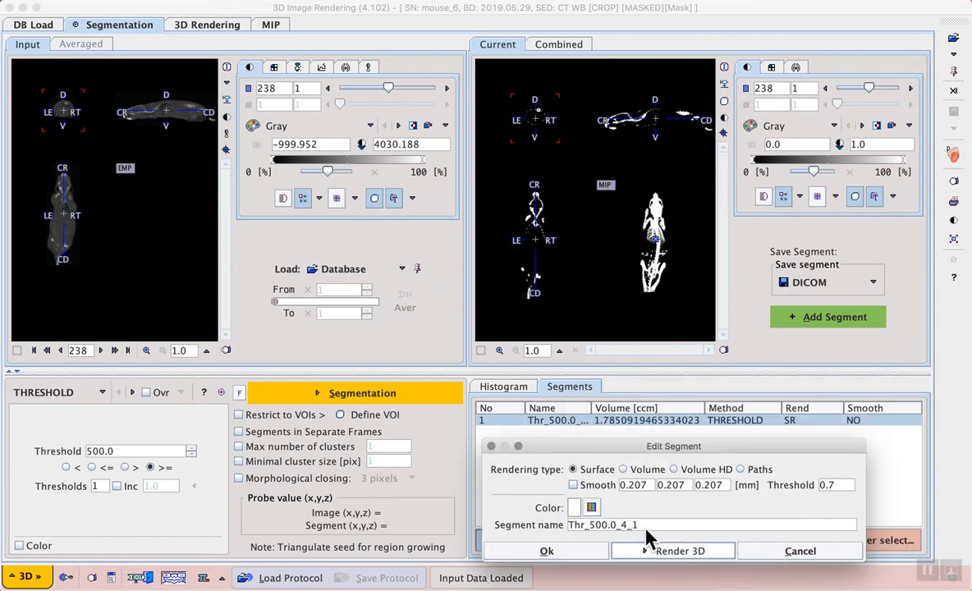
- Rename the threshold segment as skeleton and apply its edited rendering properties
left_click_drag(644, 524, 561, 529)
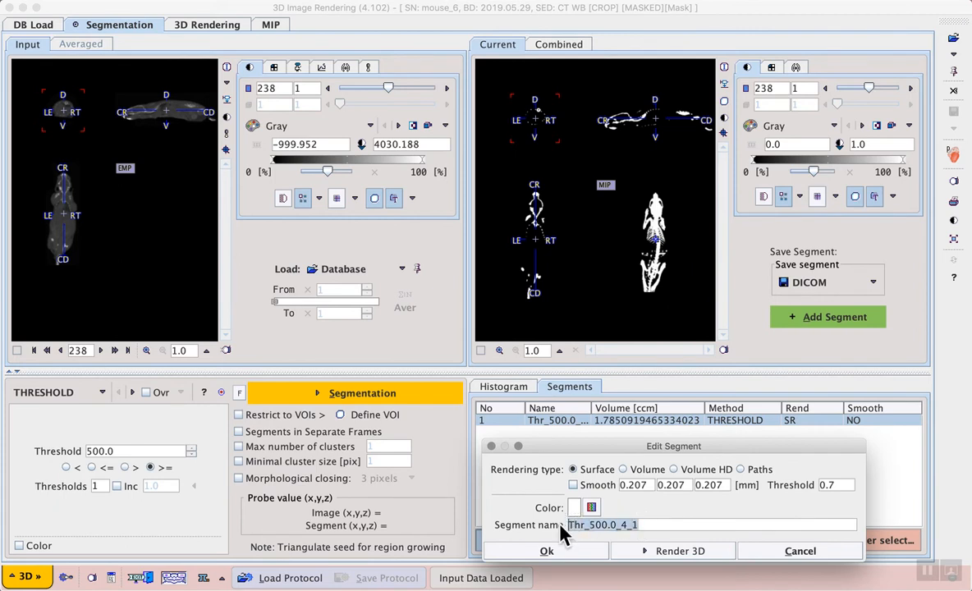
type("skeleton")
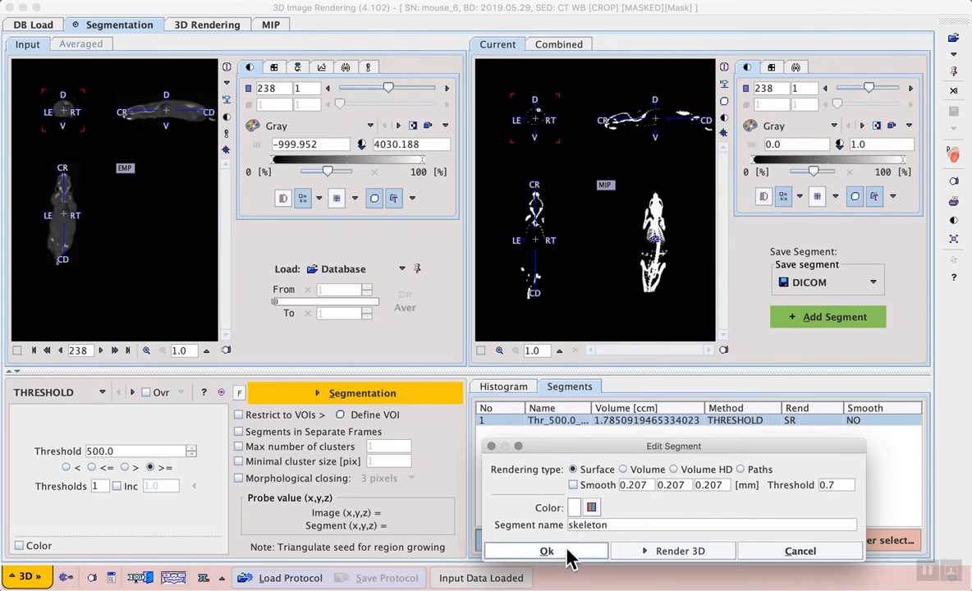
left_click(547, 552)
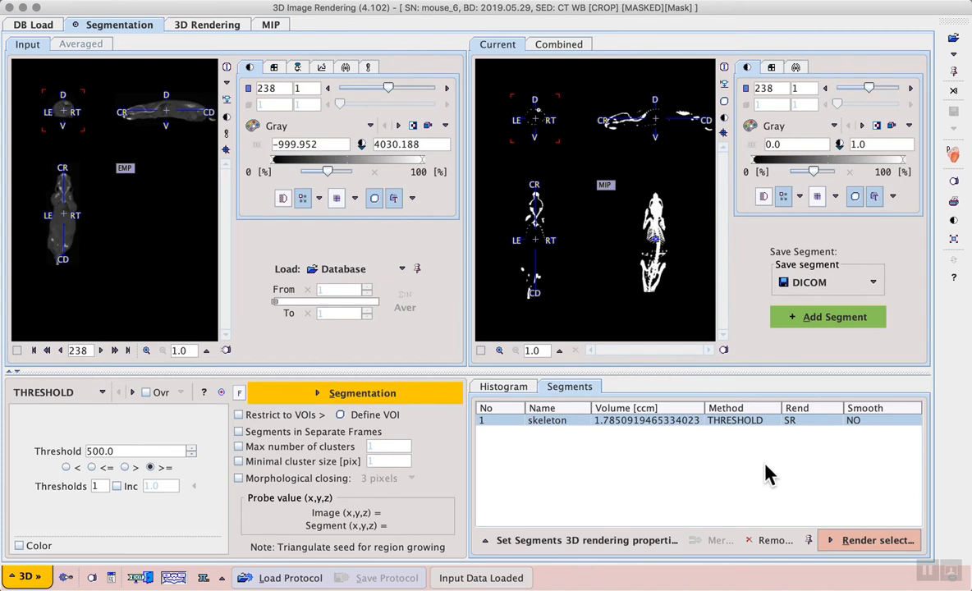
- Render the skeleton segment as a 3D surface
left_click(895, 547)
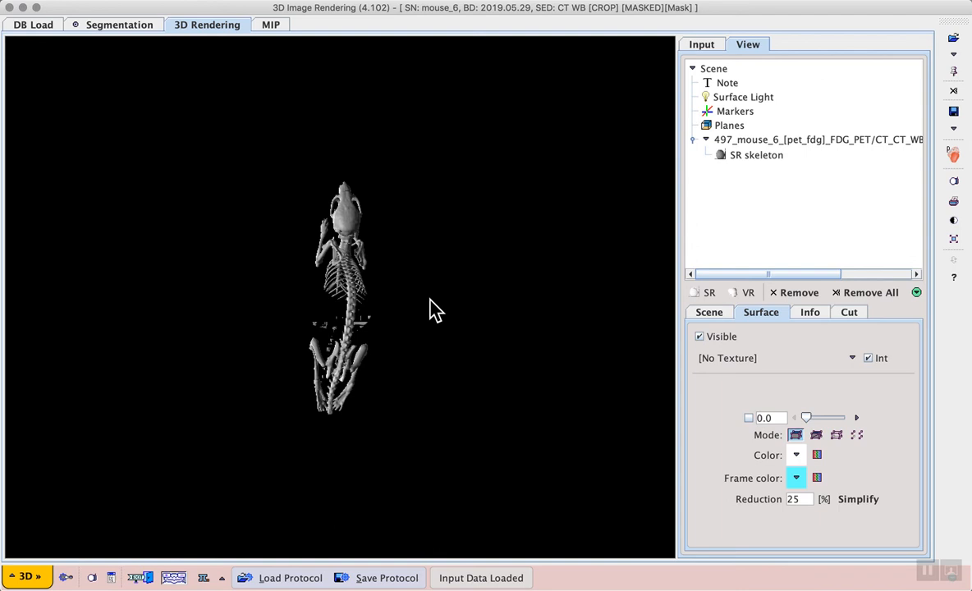
left_click_drag(415, 318, 477, 260)
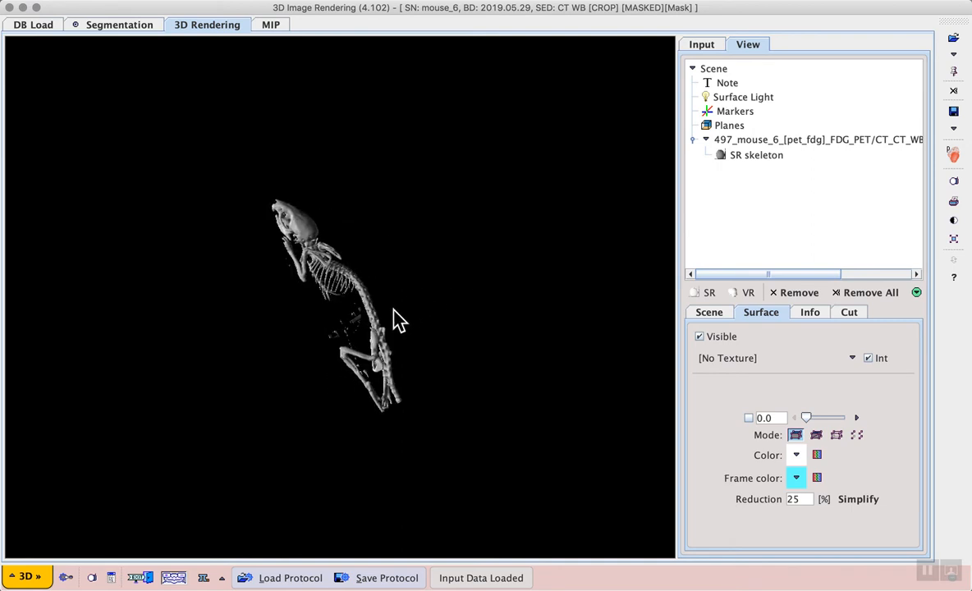
scroll(393, 310, "up", 3)
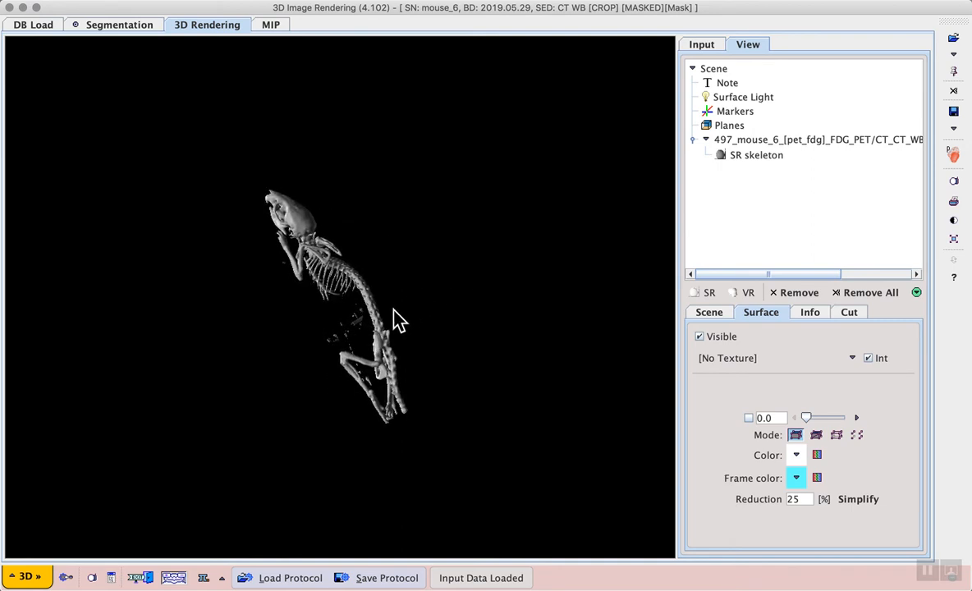
scroll(394, 310, "down", 1)
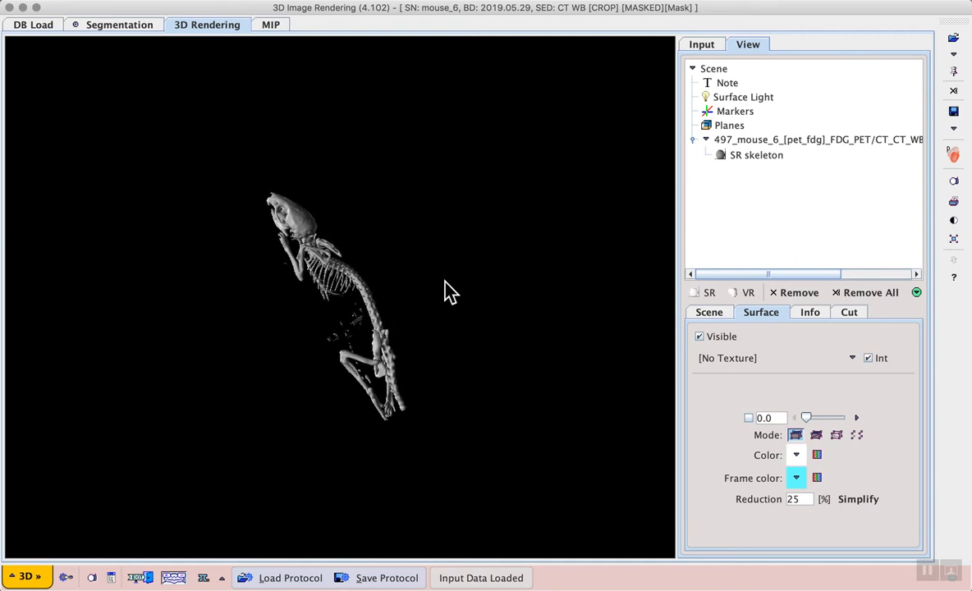
- Change the background colour of the 3D scene to dark grey
left_click(711, 315)
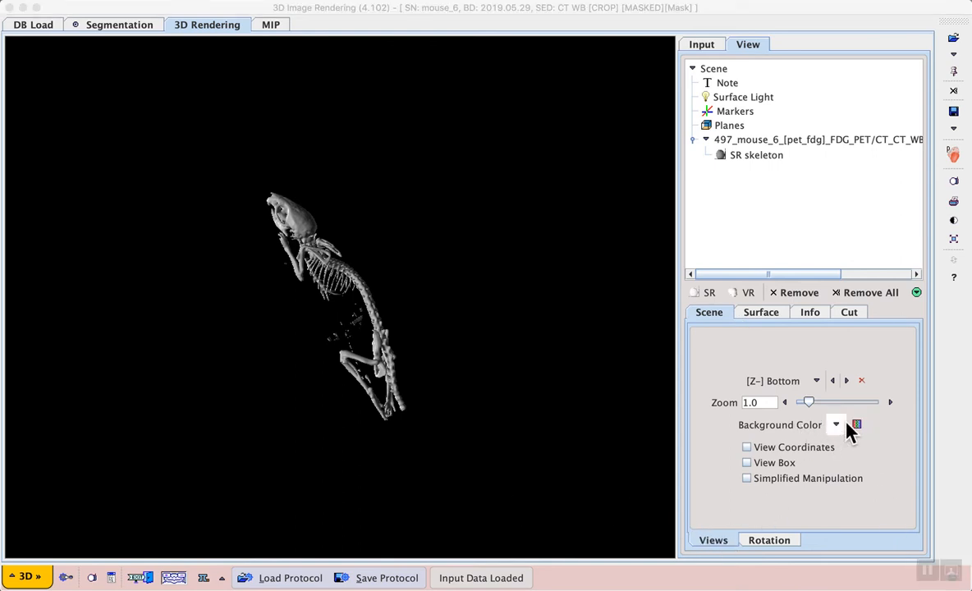
left_click(837, 427)
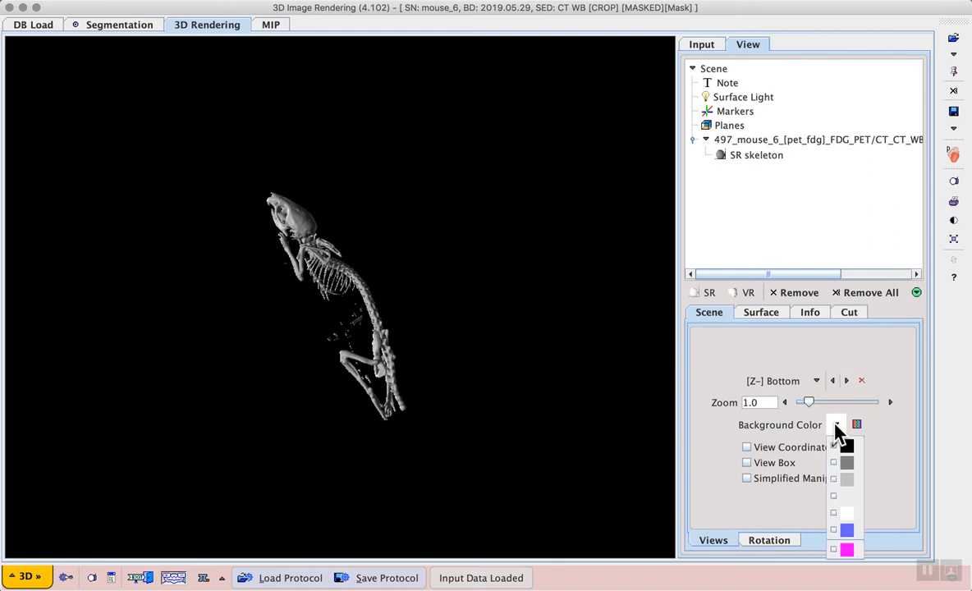
left_click(851, 470)
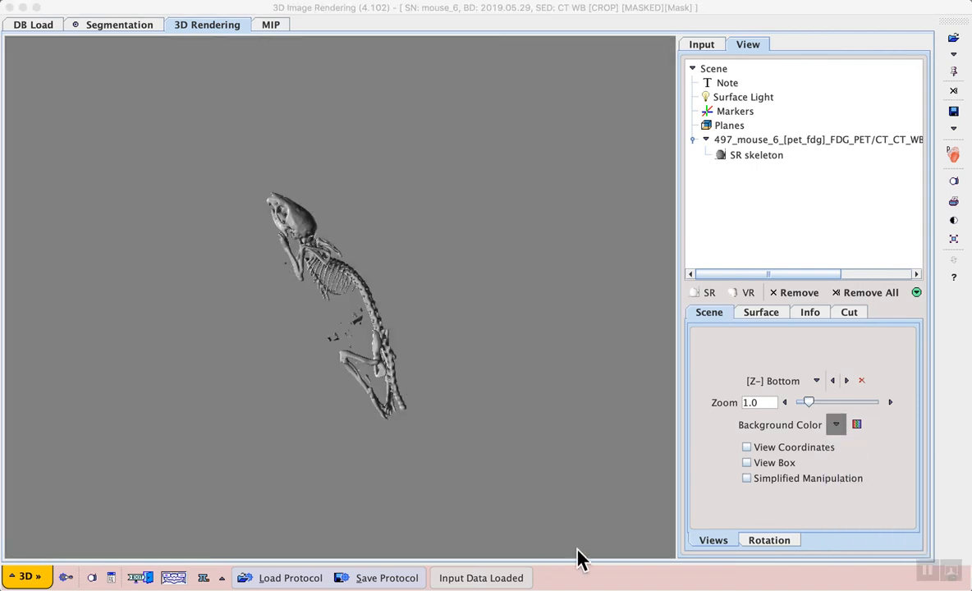
- Play the automatic forward rotation of the rendered skeleton to view it from all sides, and stop it
left_click(768, 541)
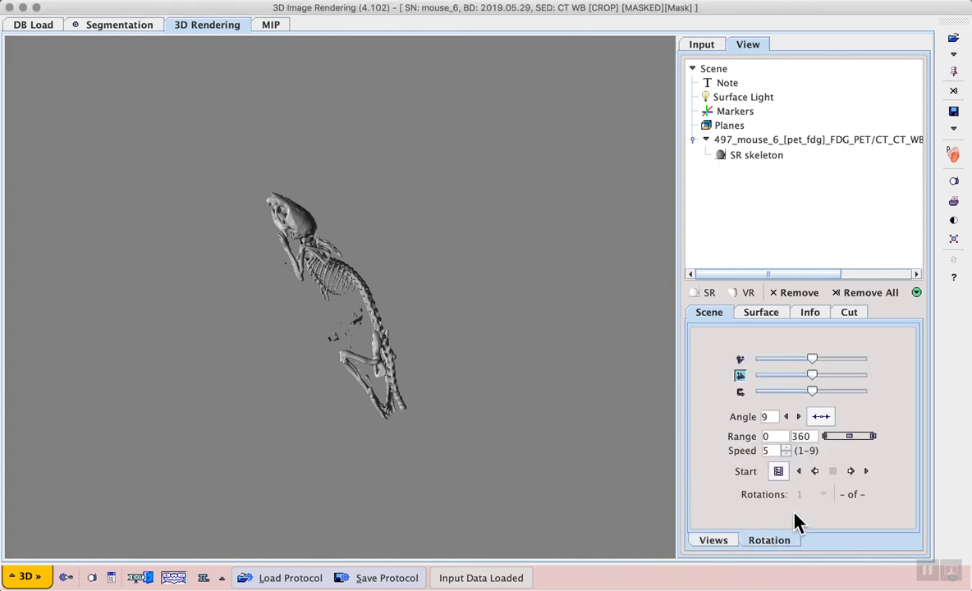
left_click(851, 472)
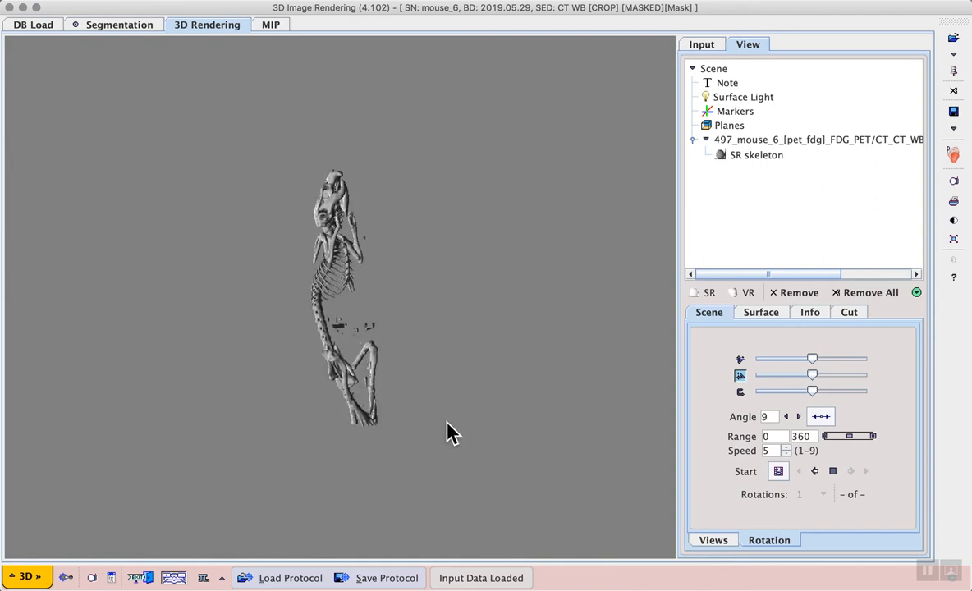
left_click(936, 571)
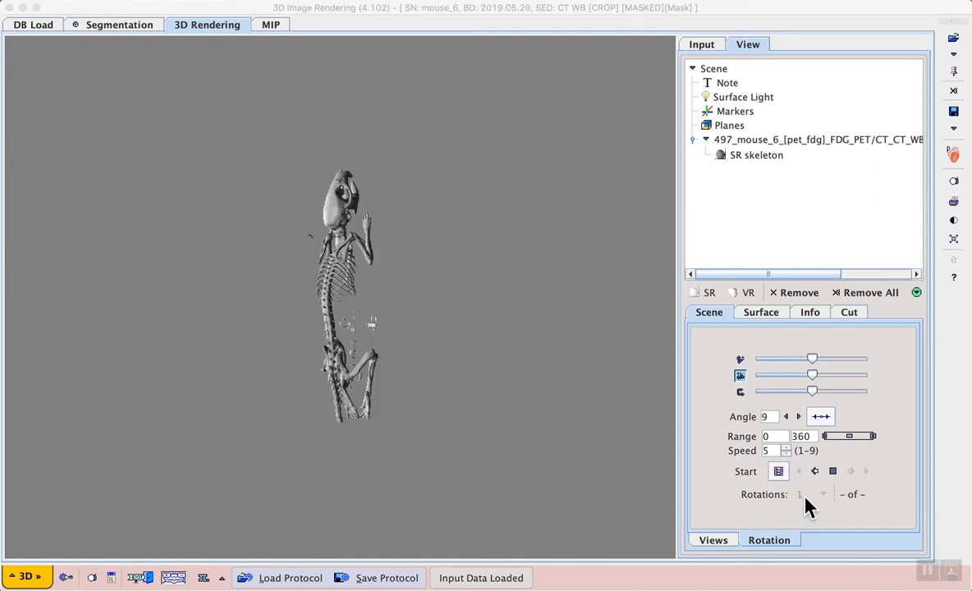
left_click(832, 471)
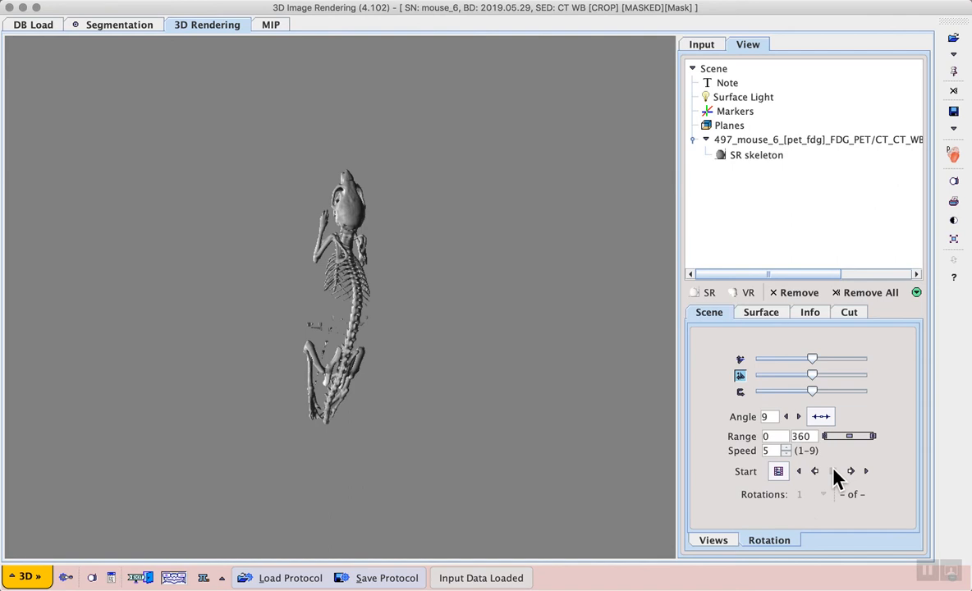
left_click(926, 568)
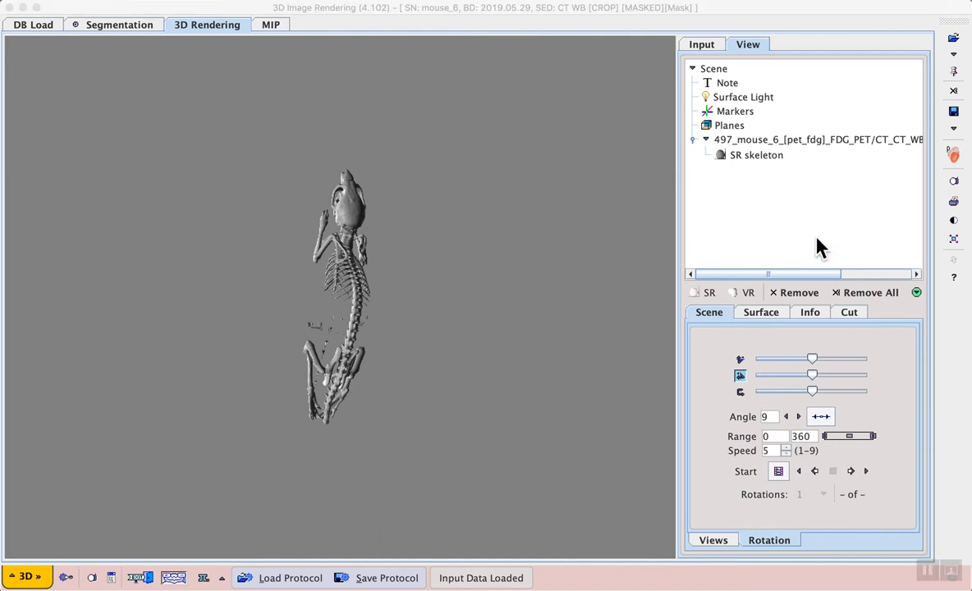
left_click(953, 182)
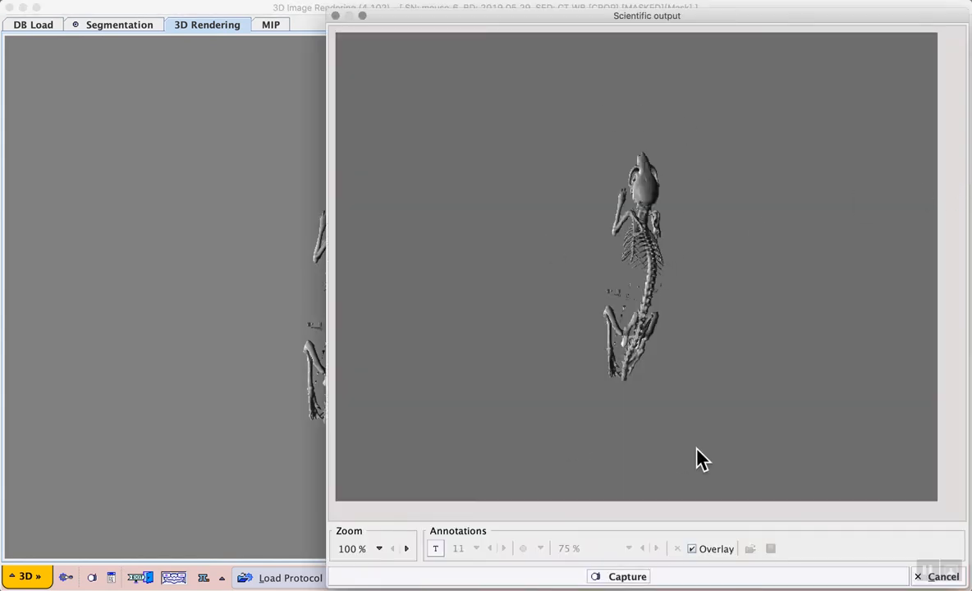
left_click(641, 576)
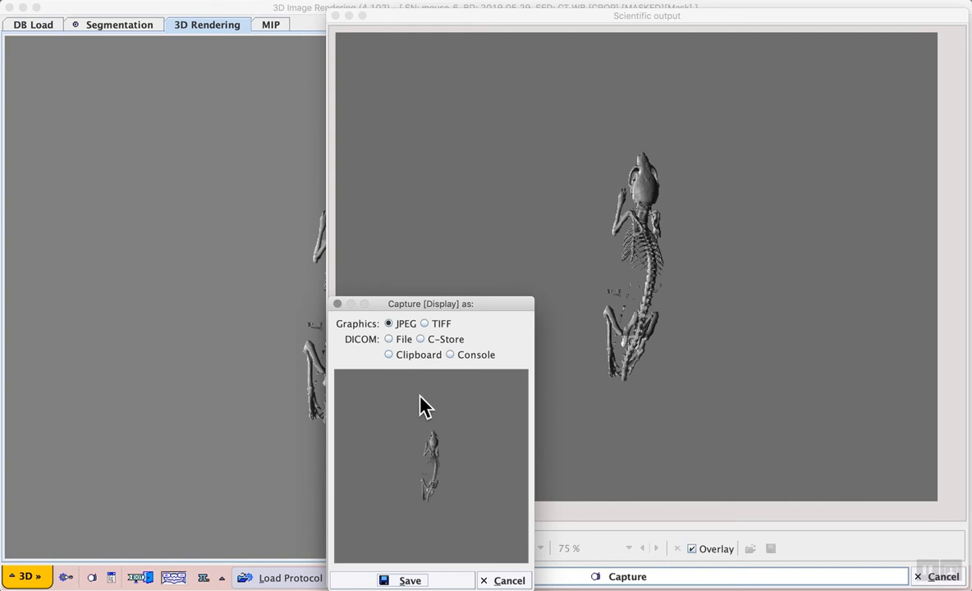
left_click(504, 580)
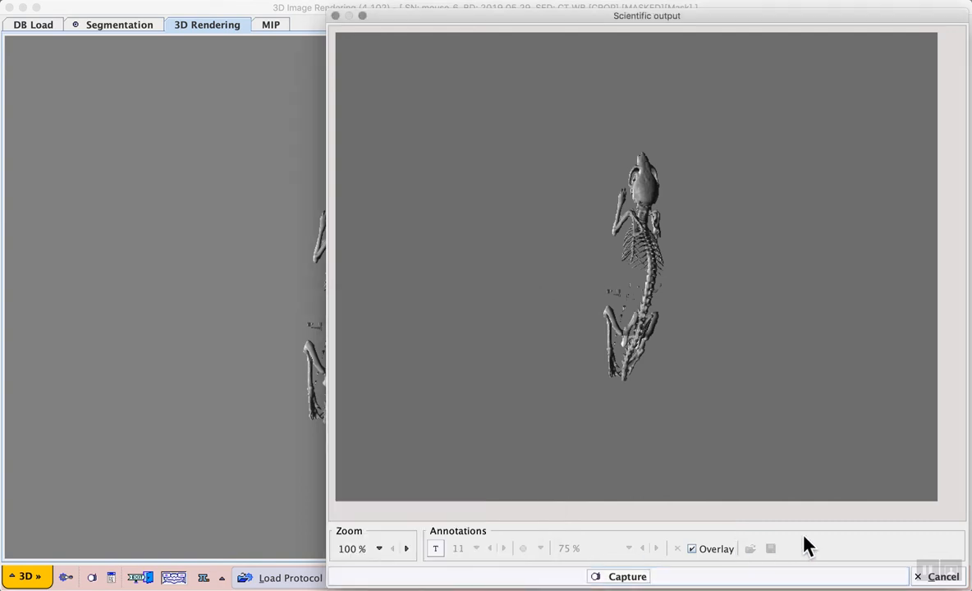
left_click(923, 578)
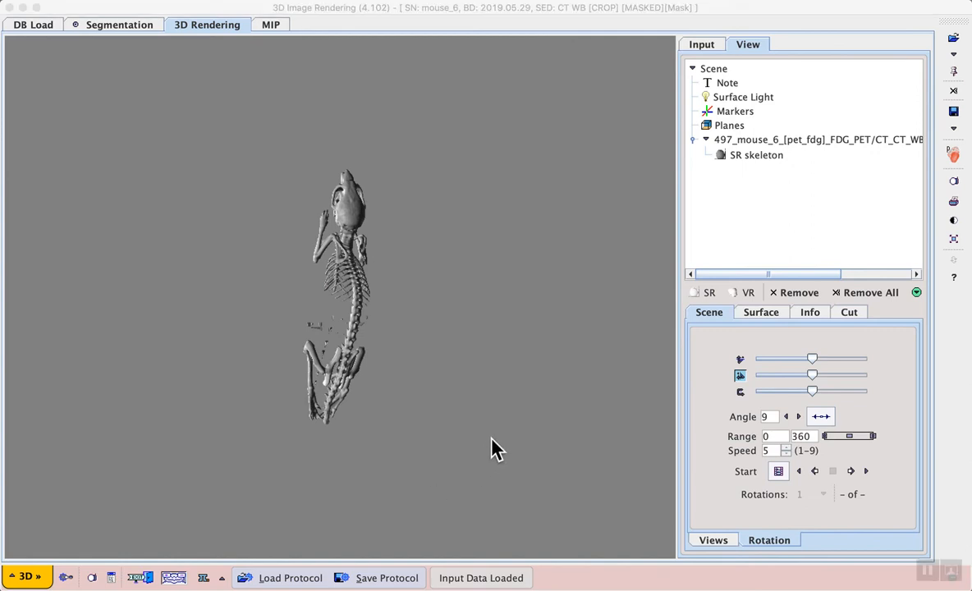
- Segment the mouse CT with the IN RANGE method from 0 to 500 and add the result to the segment list
left_click(120, 25)
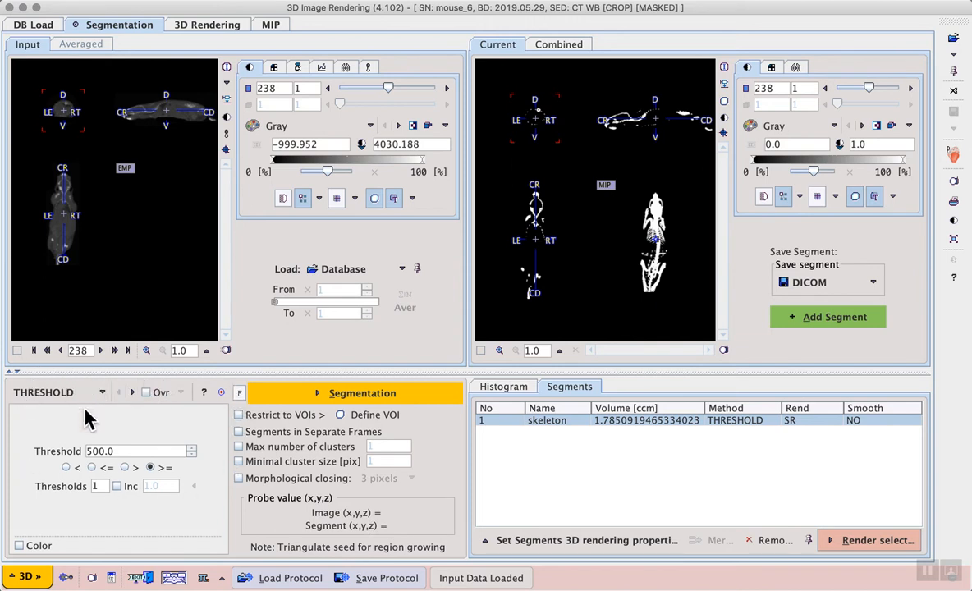
left_click(101, 392)
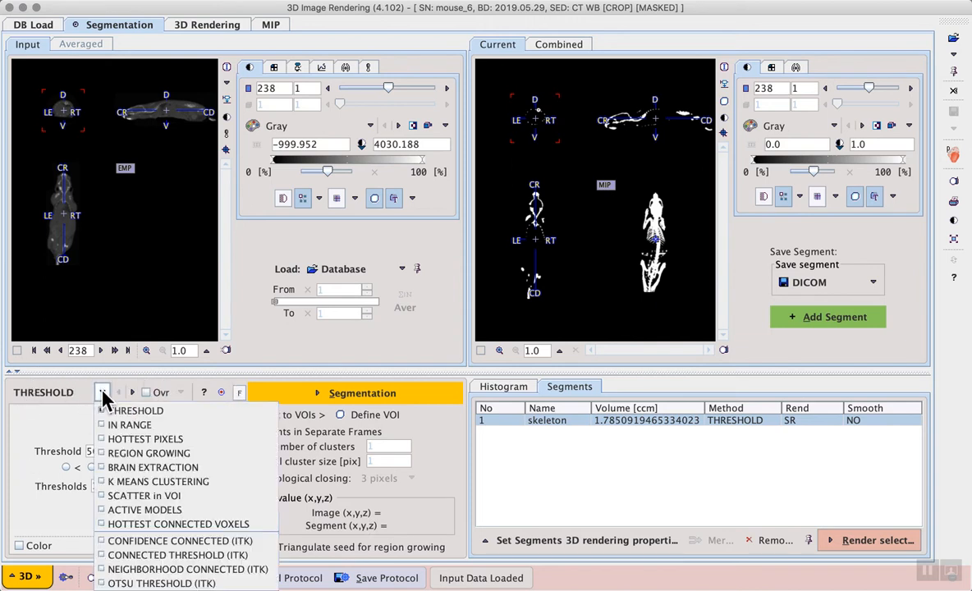
left_click(132, 425)
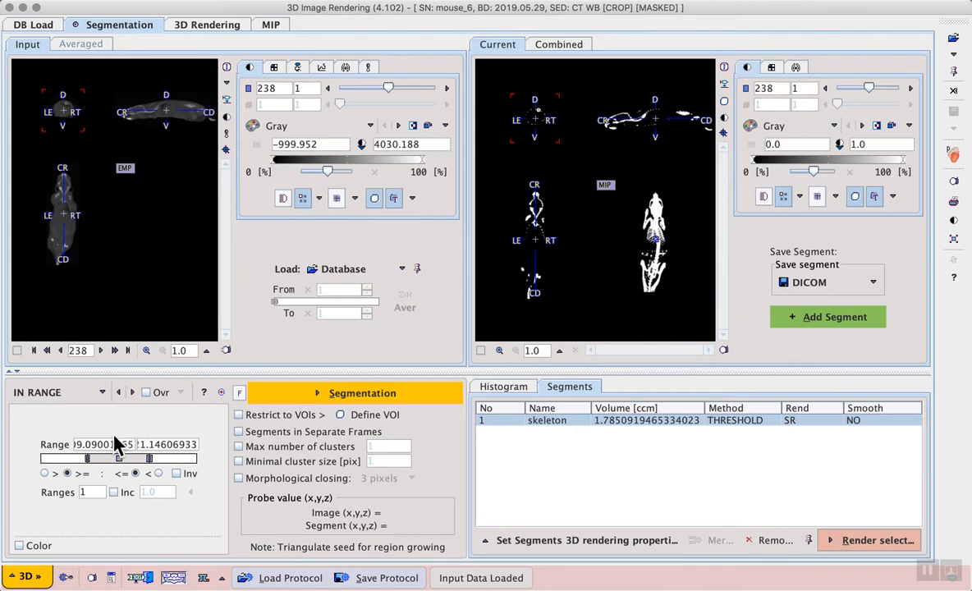
double_click(111, 444)
type("0")
double_click(173, 444)
type("500")
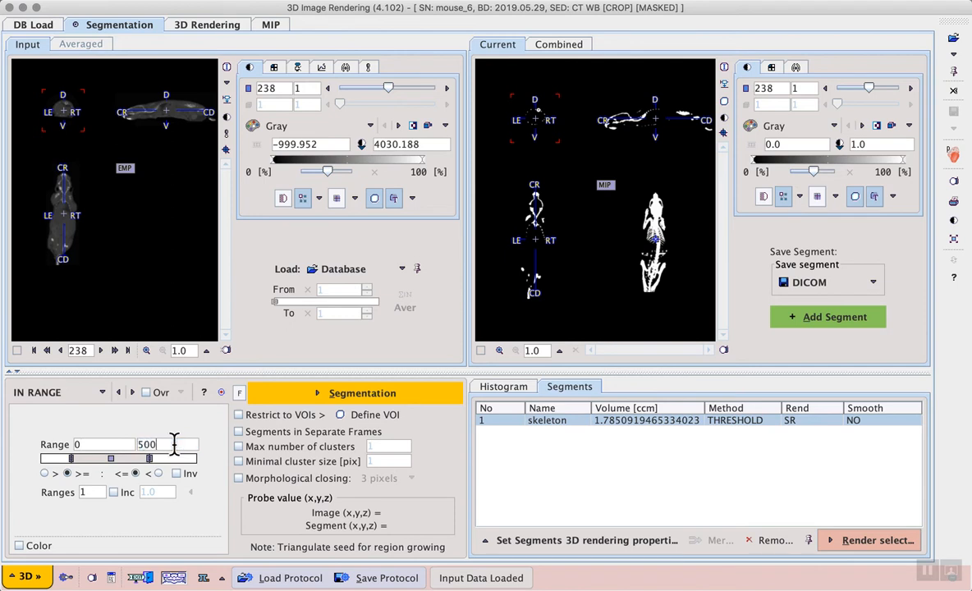
key("Return")
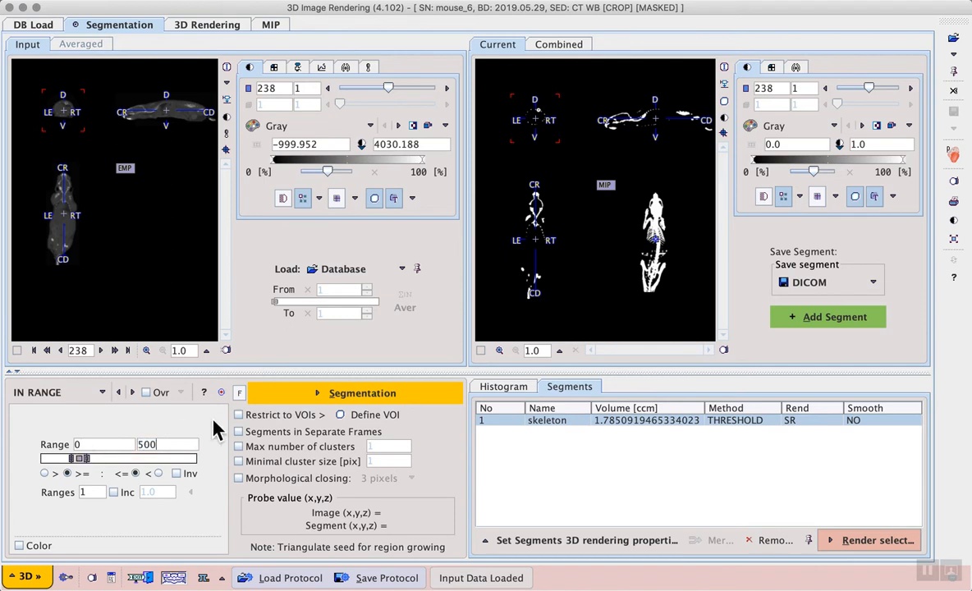
left_click(422, 401)
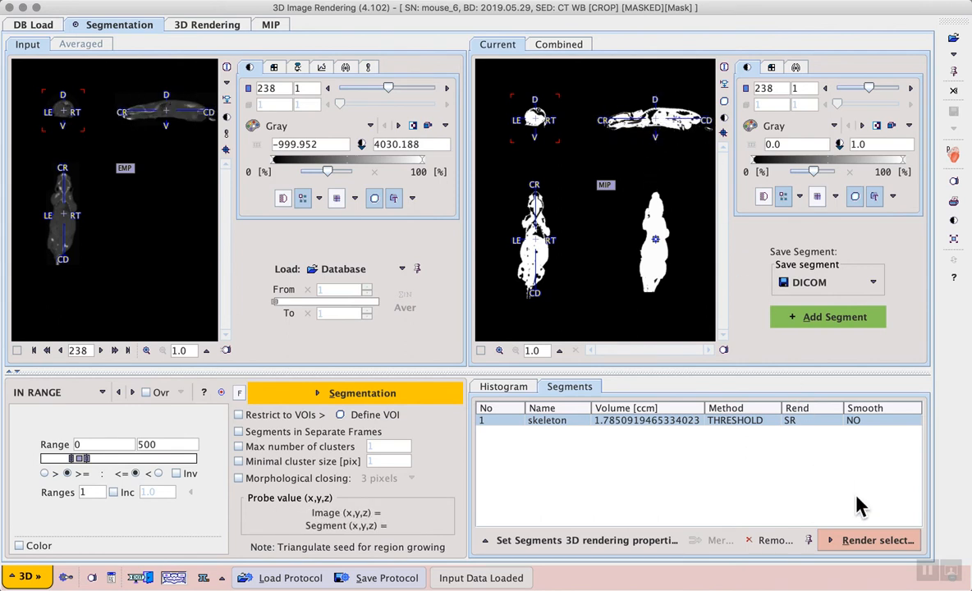
left_click(840, 322)
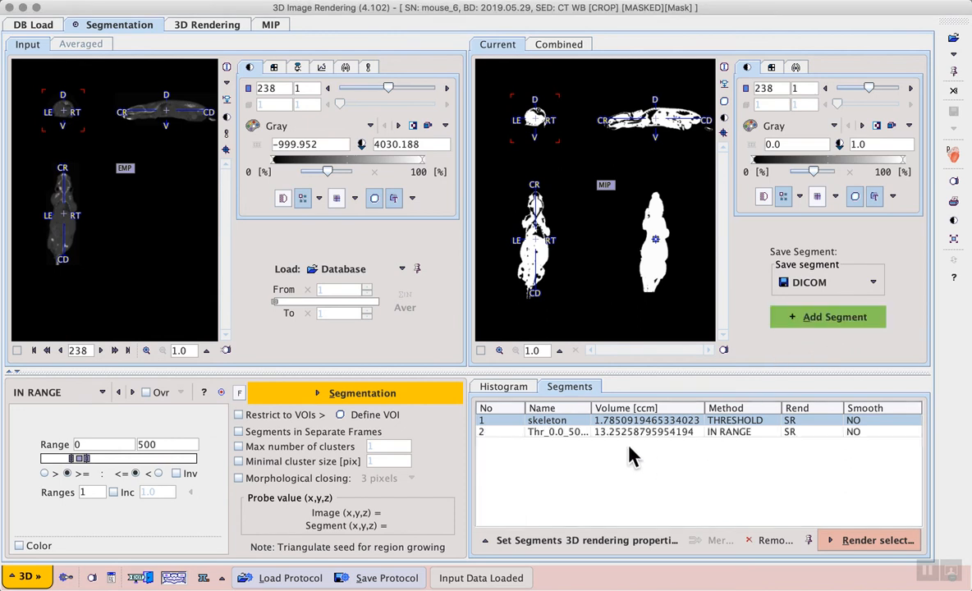
- Set the in-range segment's rendering type to Volume and rename the segment as soft-tissue
left_click(580, 430)
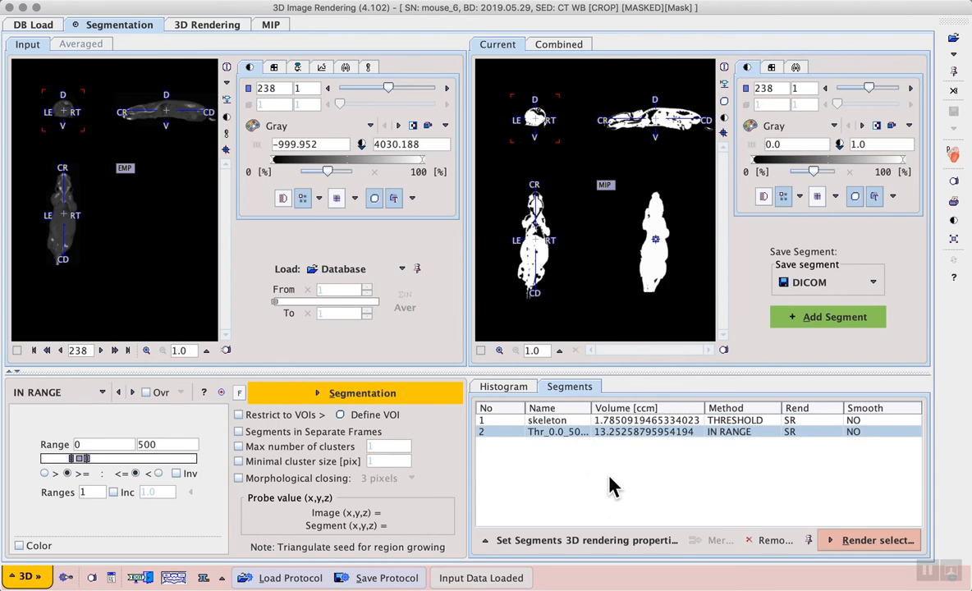
left_click(636, 545)
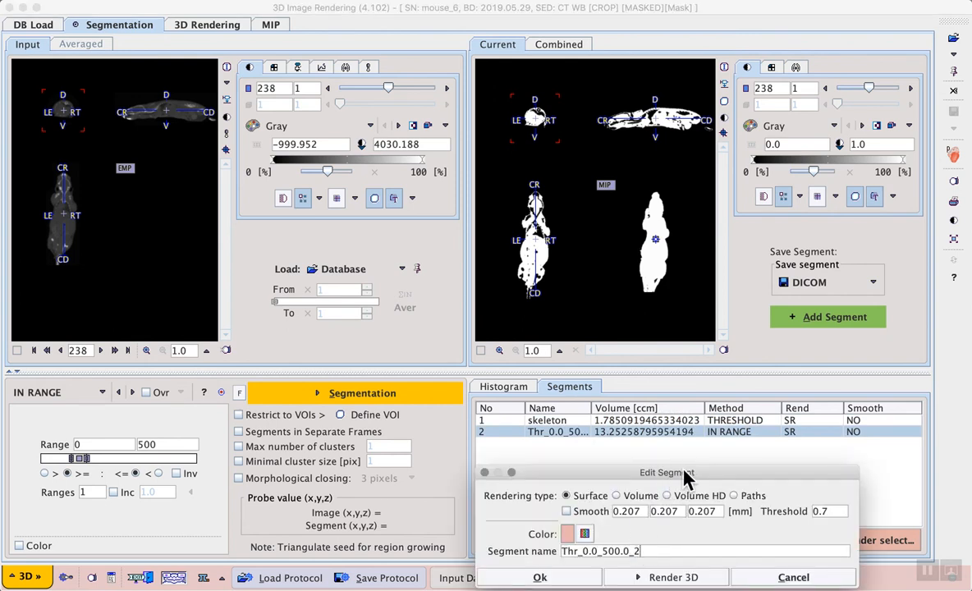
left_click_drag(686, 476, 654, 441)
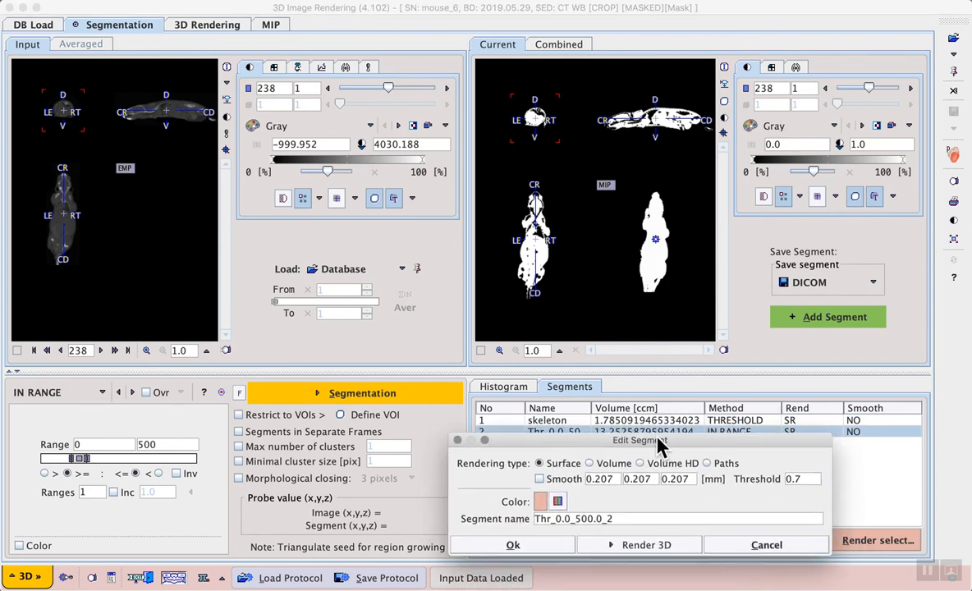
left_click(584, 461)
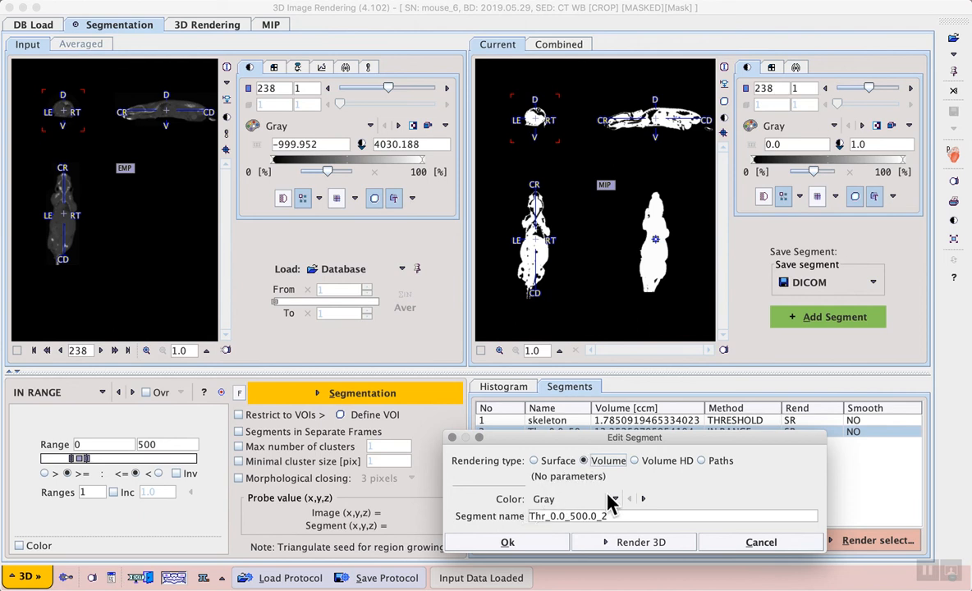
left_click_drag(611, 516, 519, 524)
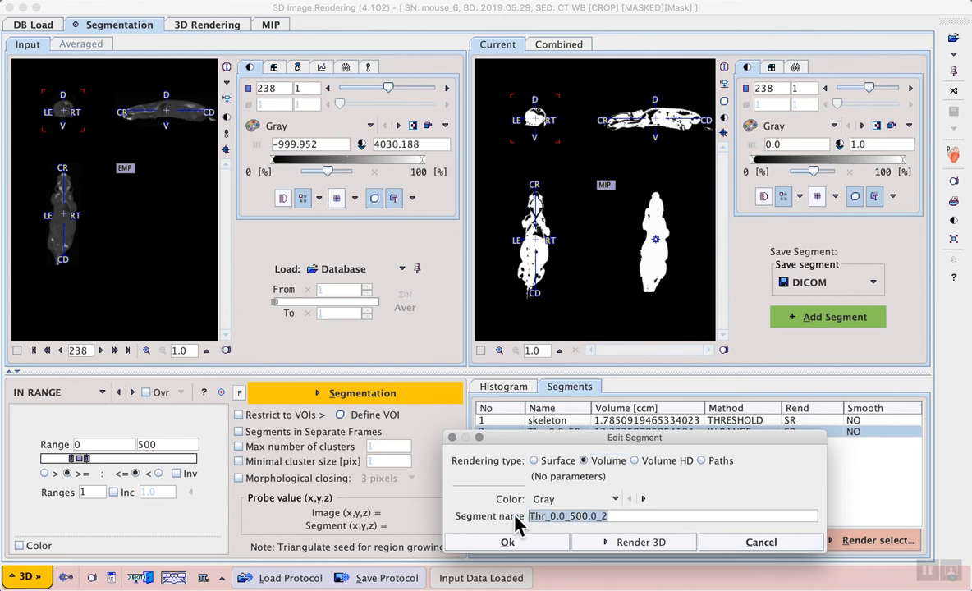
type("so")
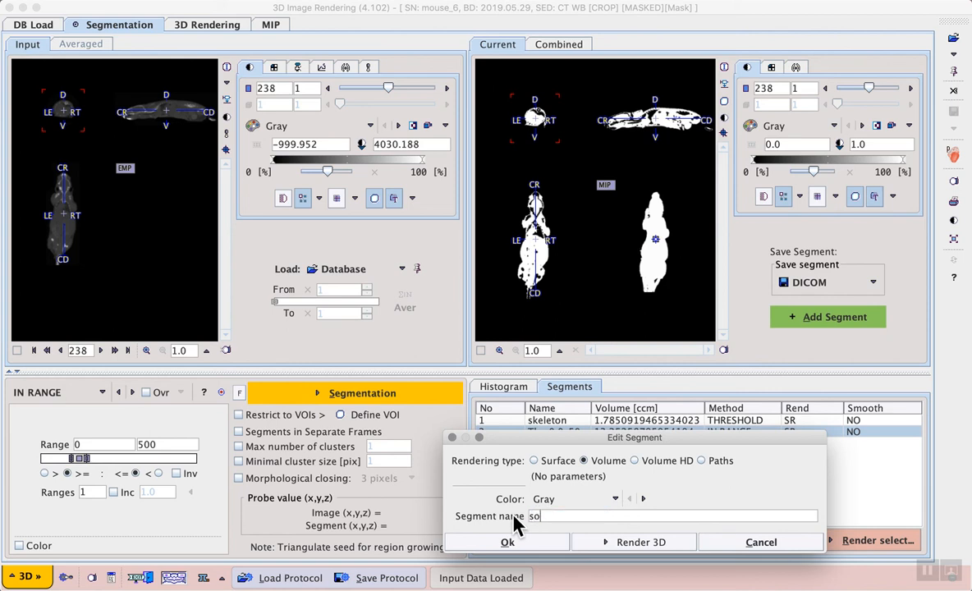
type("ft-tissue")
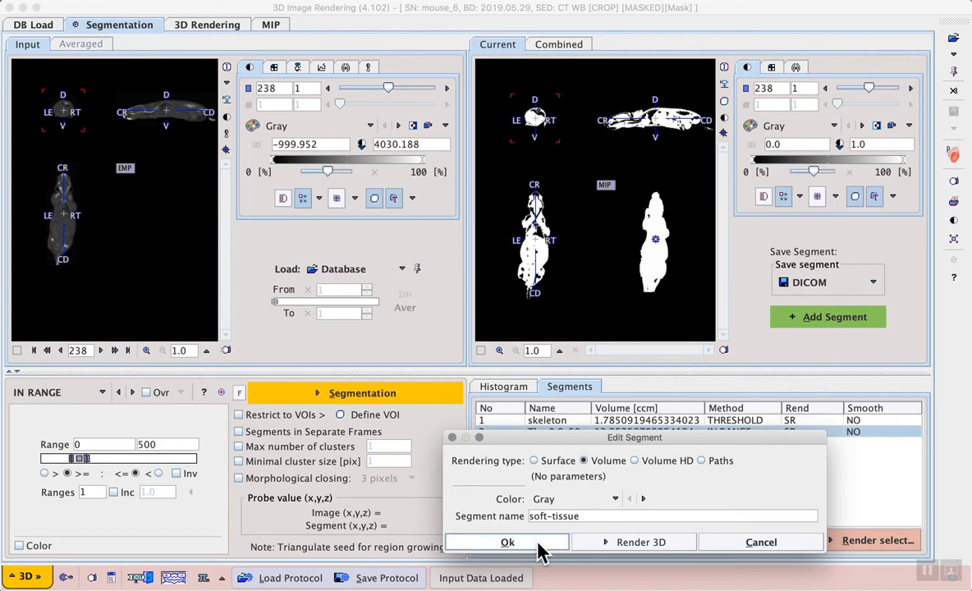
left_click(538, 545)
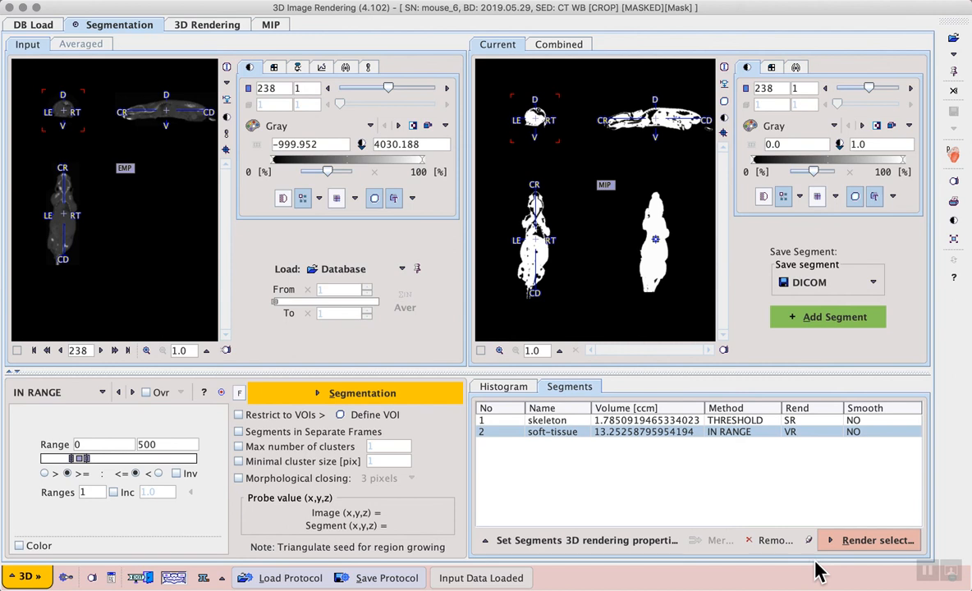
- Render the soft-tissue segment as a volume in the skeleton scene and rotate the scene to inspect it
left_click(876, 540)
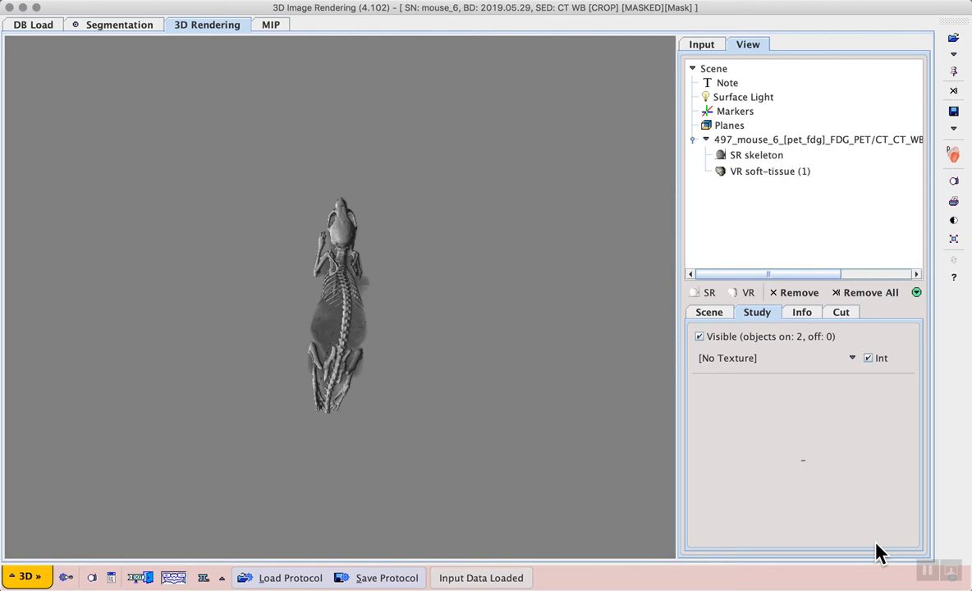
left_click_drag(412, 374, 588, 388)
left_click_drag(515, 403, 475, 419)
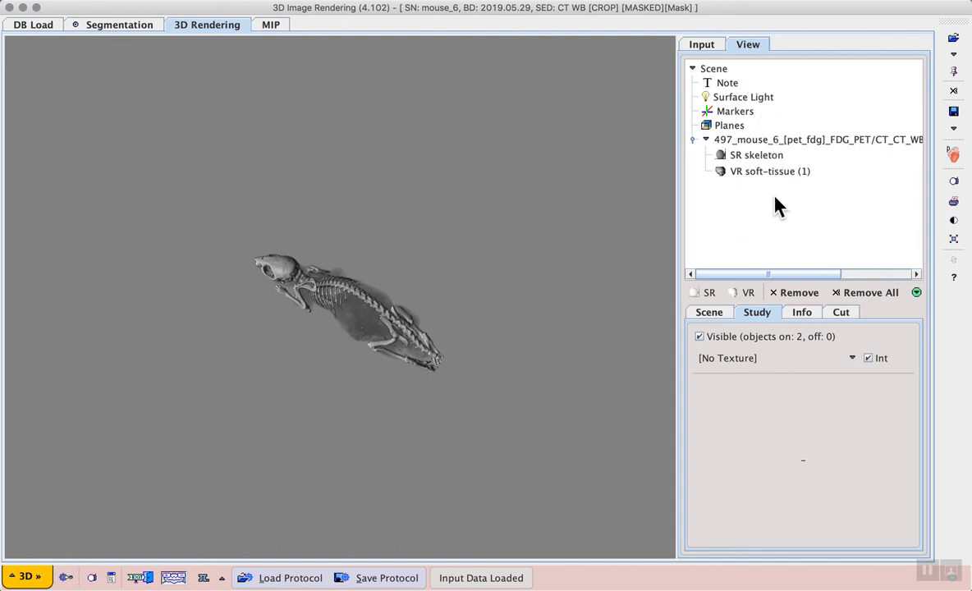
- Lower the upper end of the soft-tissue volume's transfer curve to about 0.244 and rotate the scene to check it
left_click(743, 171)
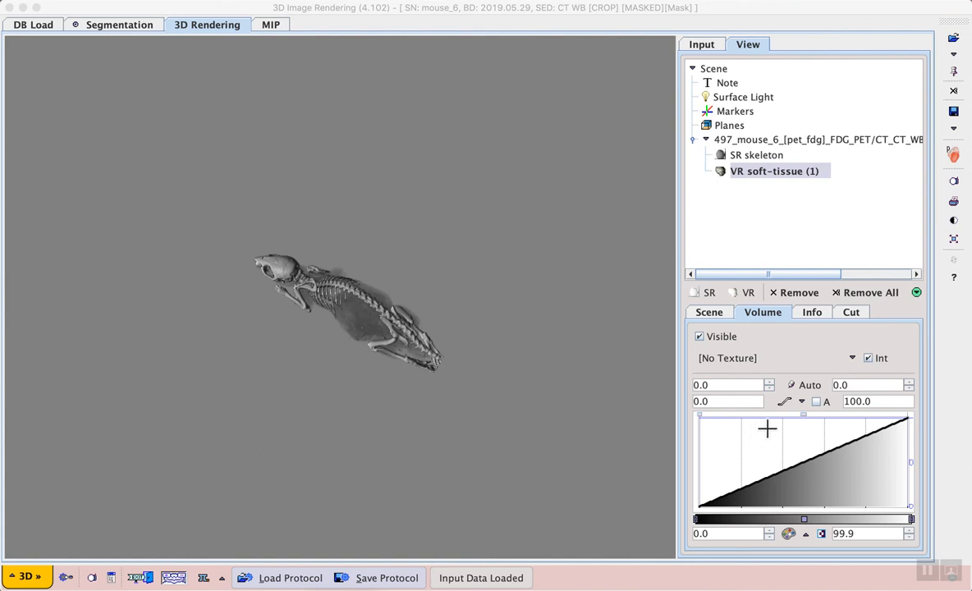
left_click_drag(784, 417, 785, 444)
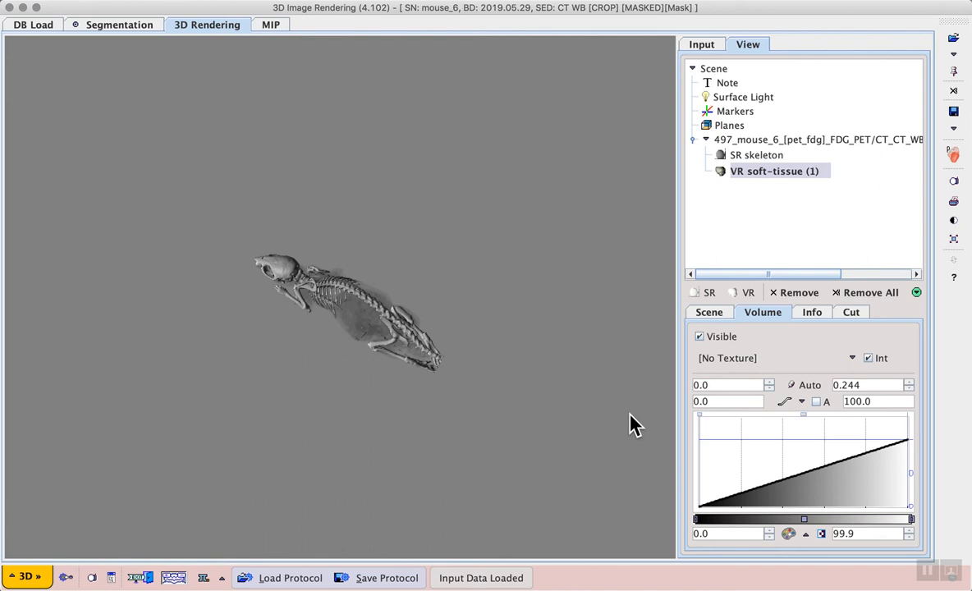
left_click_drag(469, 380, 492, 324)
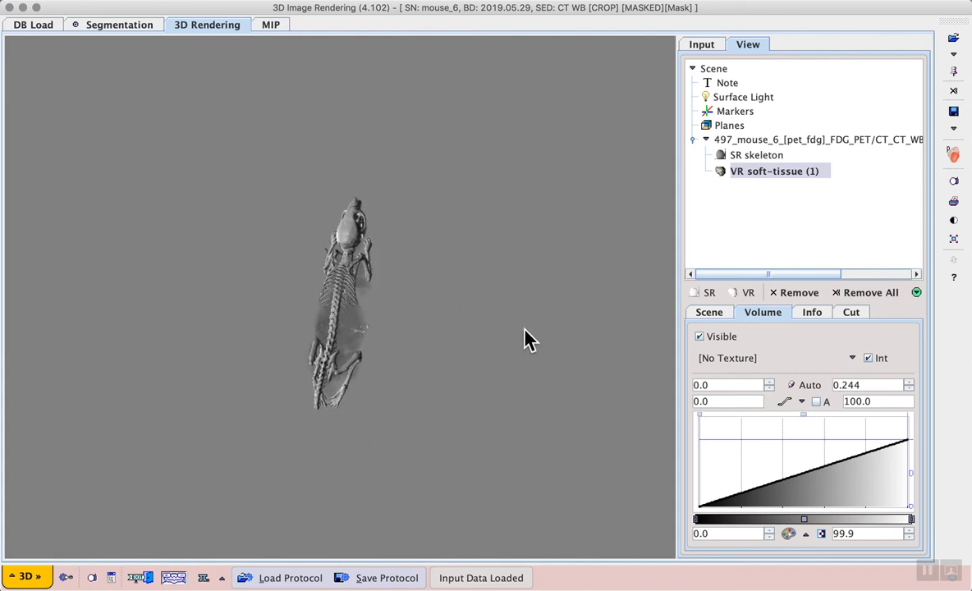
left_click(922, 570)
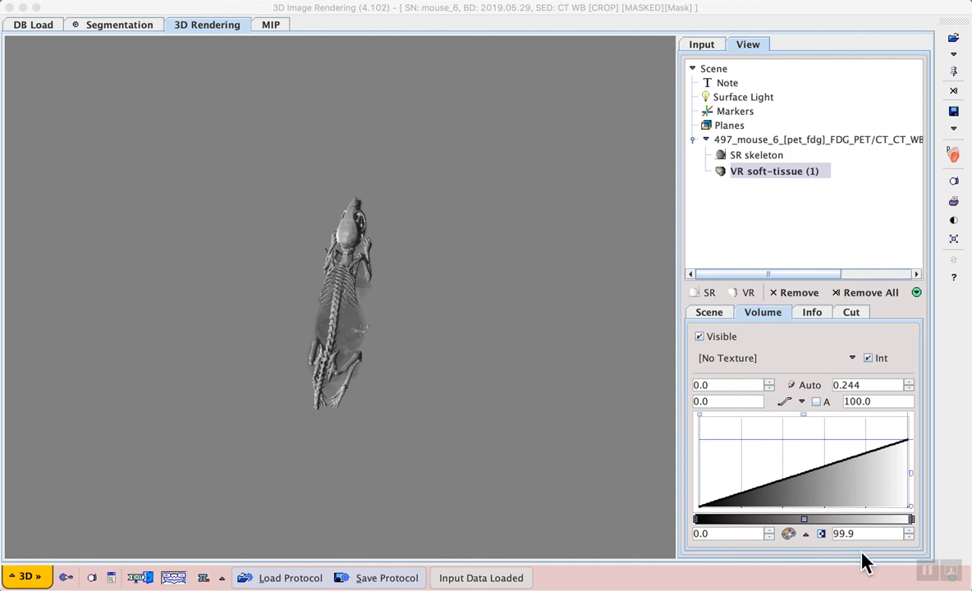
left_click(922, 570)
- Load the tumor volume of interest of mouse_6 from the BrukerPCI database as rendering input
left_click(699, 46)
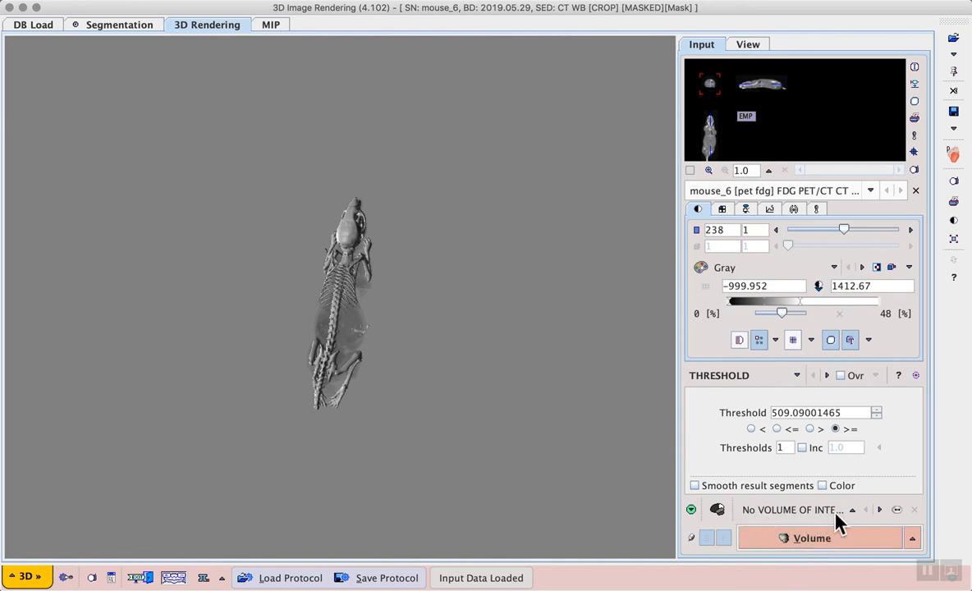
left_click(896, 510)
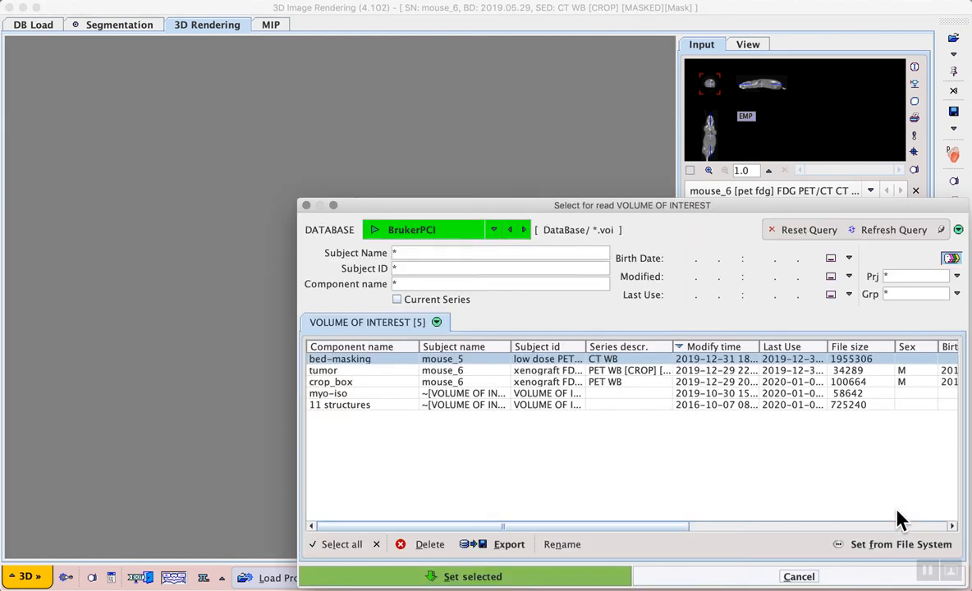
left_click(466, 376)
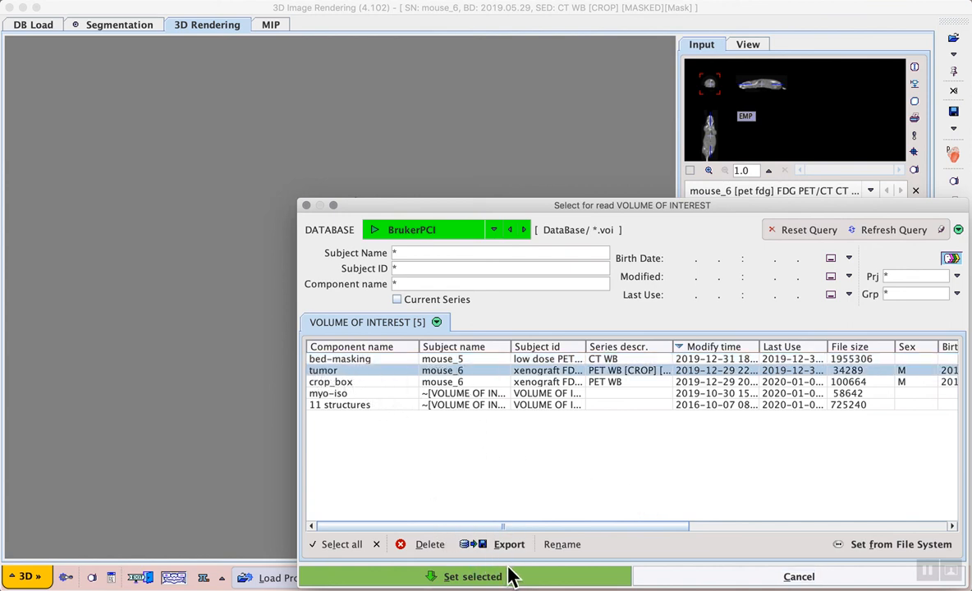
left_click(536, 577)
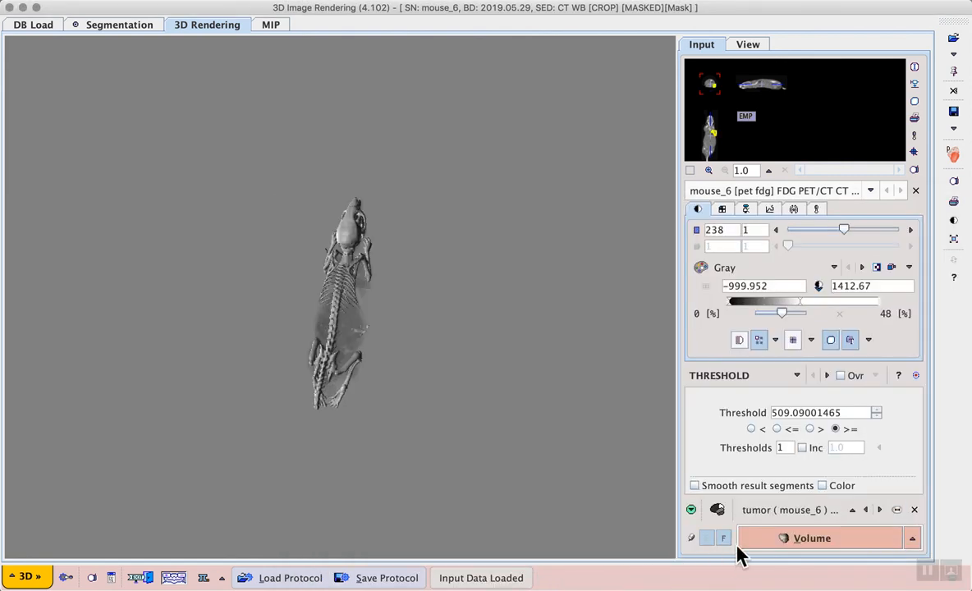
- Render the tumor VOI as a surface without smoothing and rotate the scene to inspect its location
left_click(912, 539)
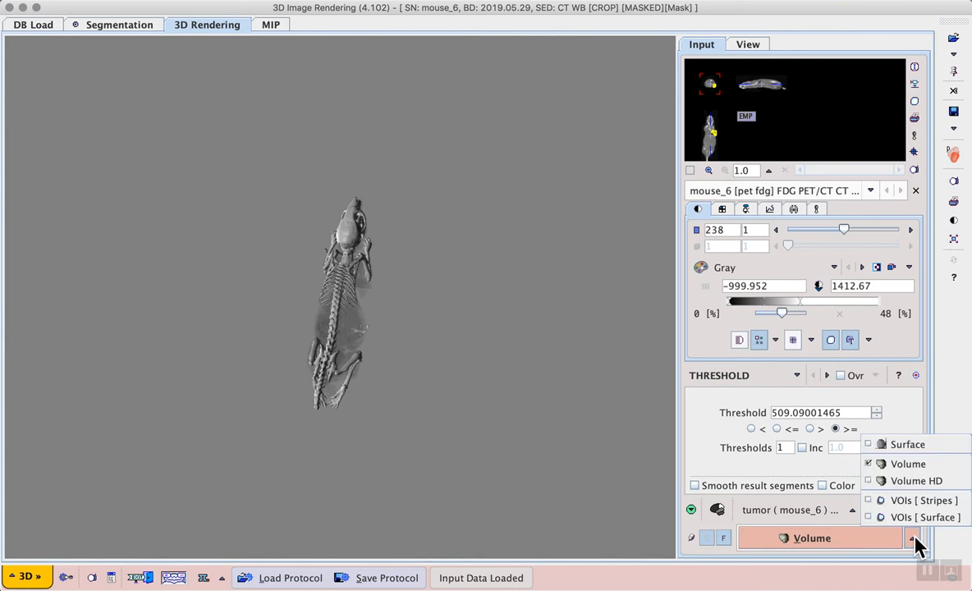
left_click(959, 518)
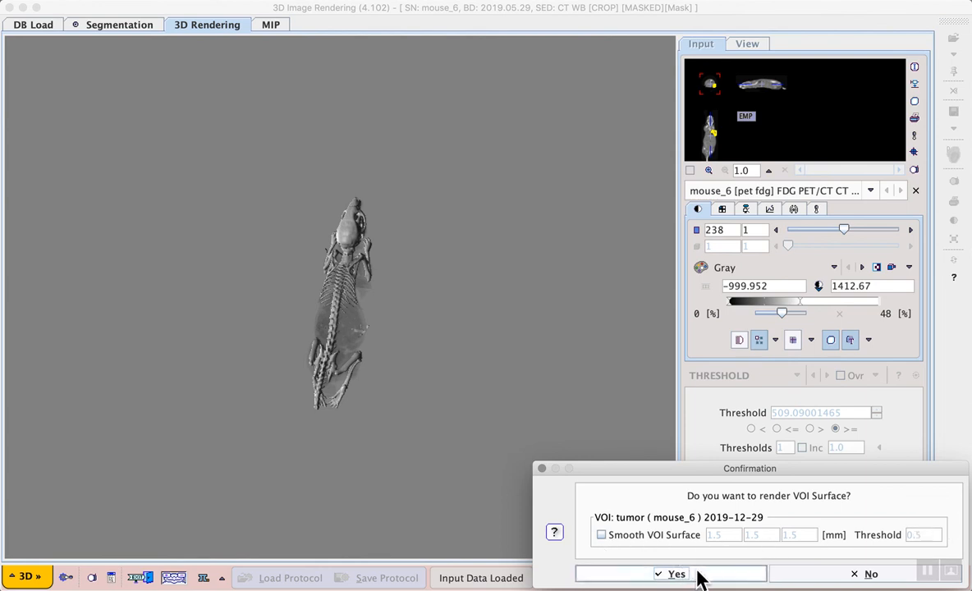
left_click(696, 577)
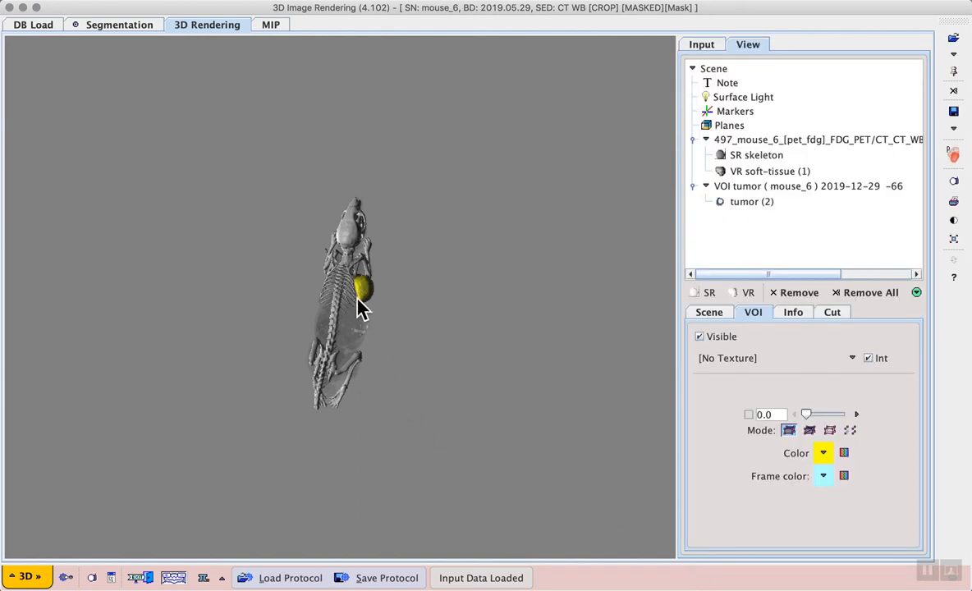
left_click_drag(395, 332, 308, 340)
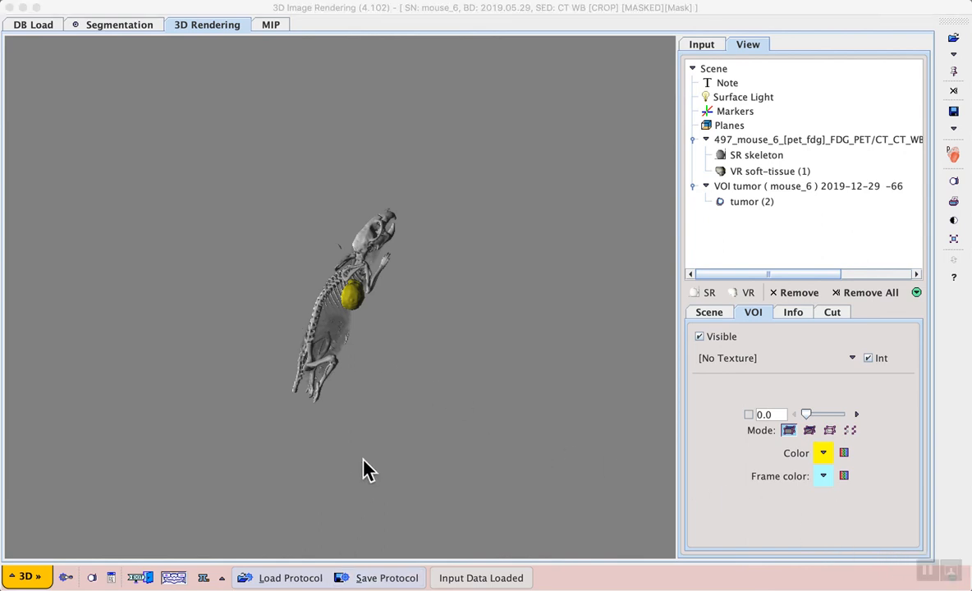
left_click_drag(375, 334, 460, 365)
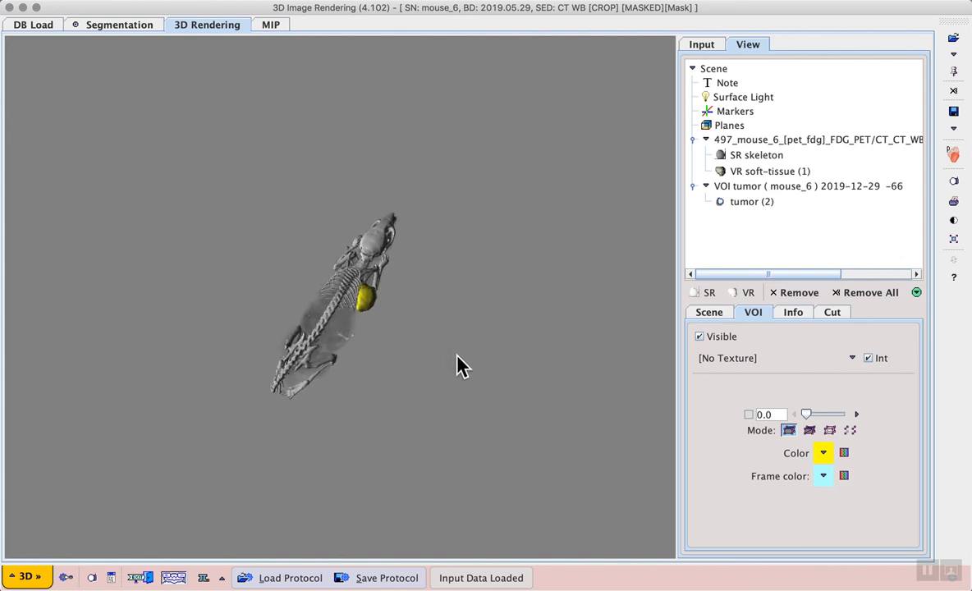
left_click(924, 565)
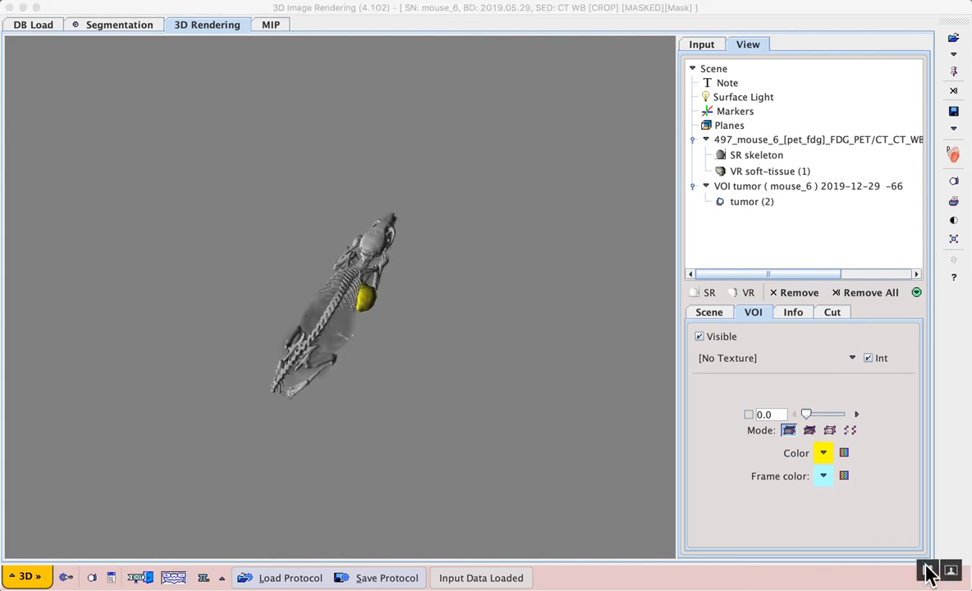